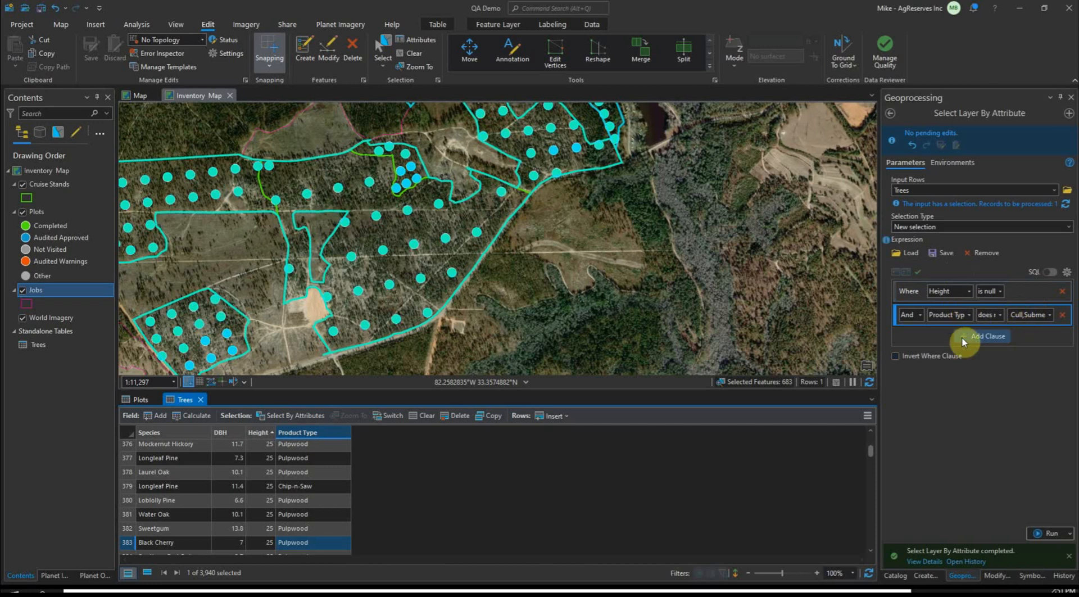
Run the attribute selection for trees with null Height, excluding the listed product types, and show only the selected Trees records
click(1040, 532)
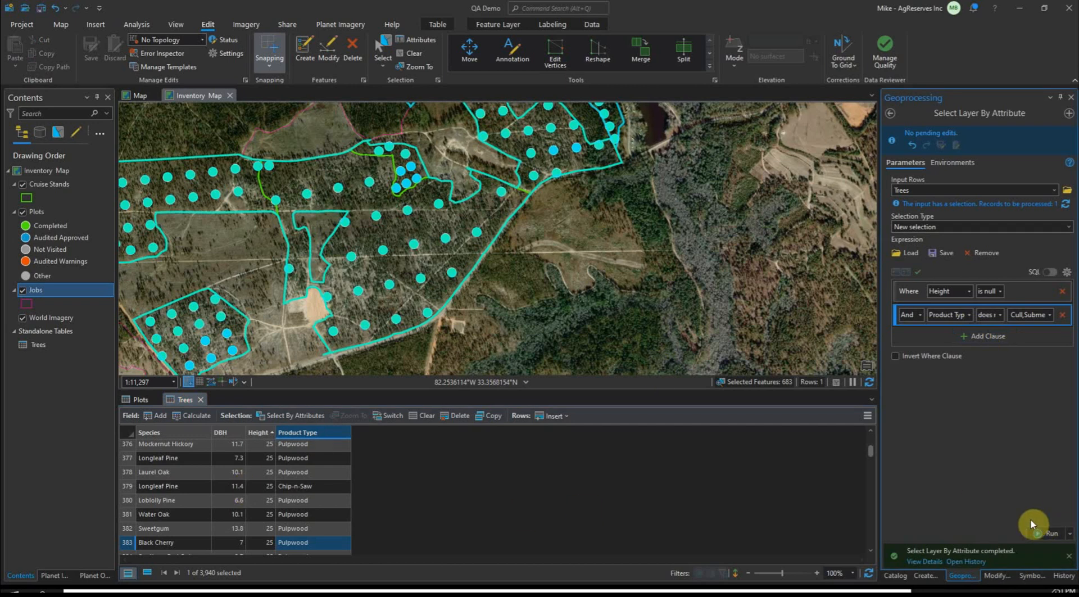
click(147, 574)
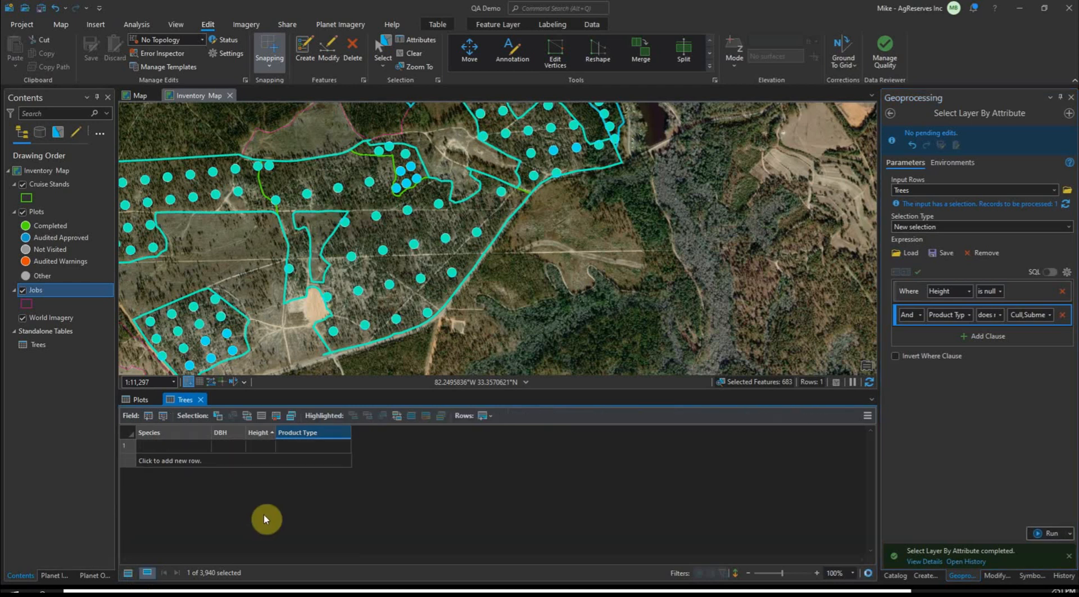
click(321, 447)
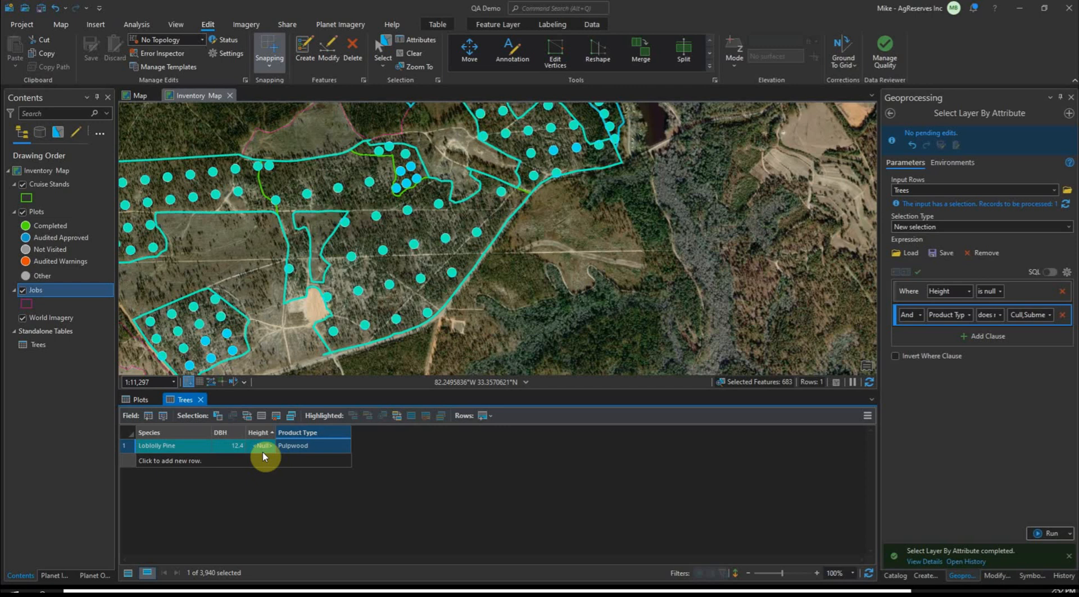
Open the plot related to the selected tree and set its Plot Status to Audited Warnings
click(868, 417)
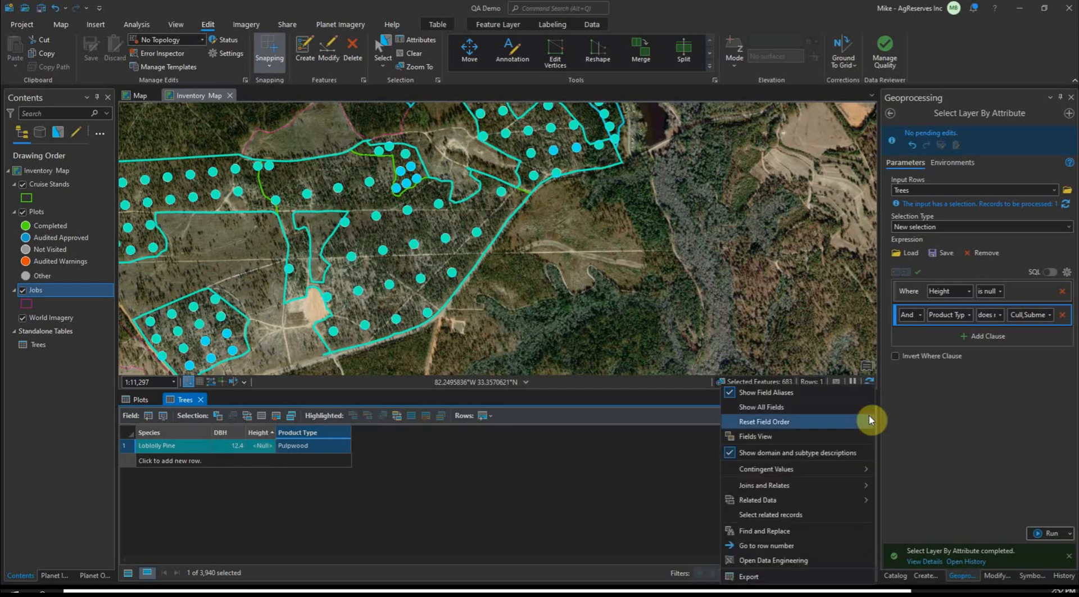
click(689, 509)
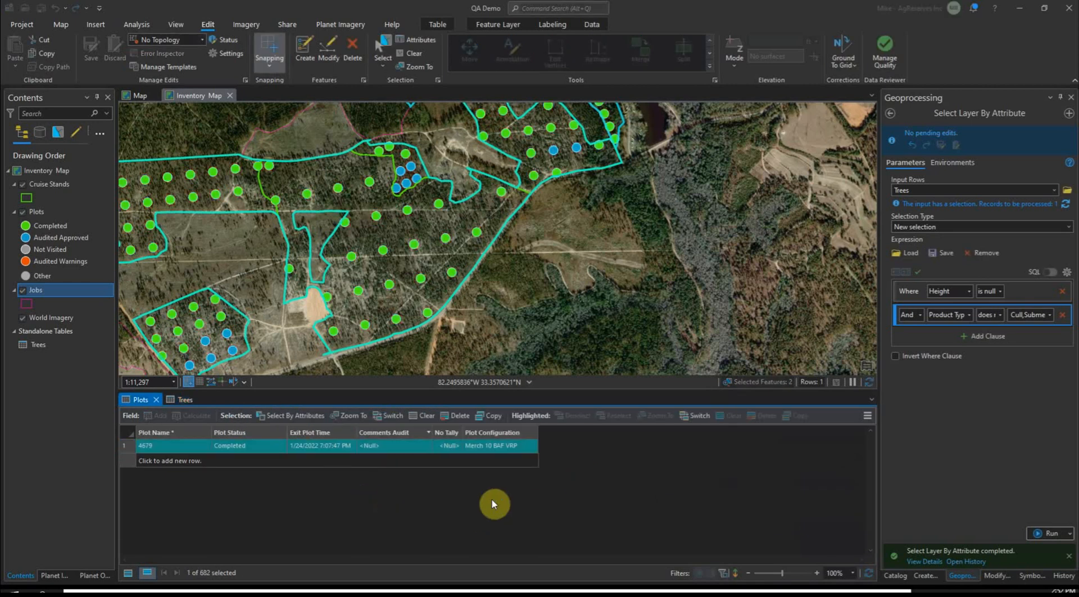
click(241, 448)
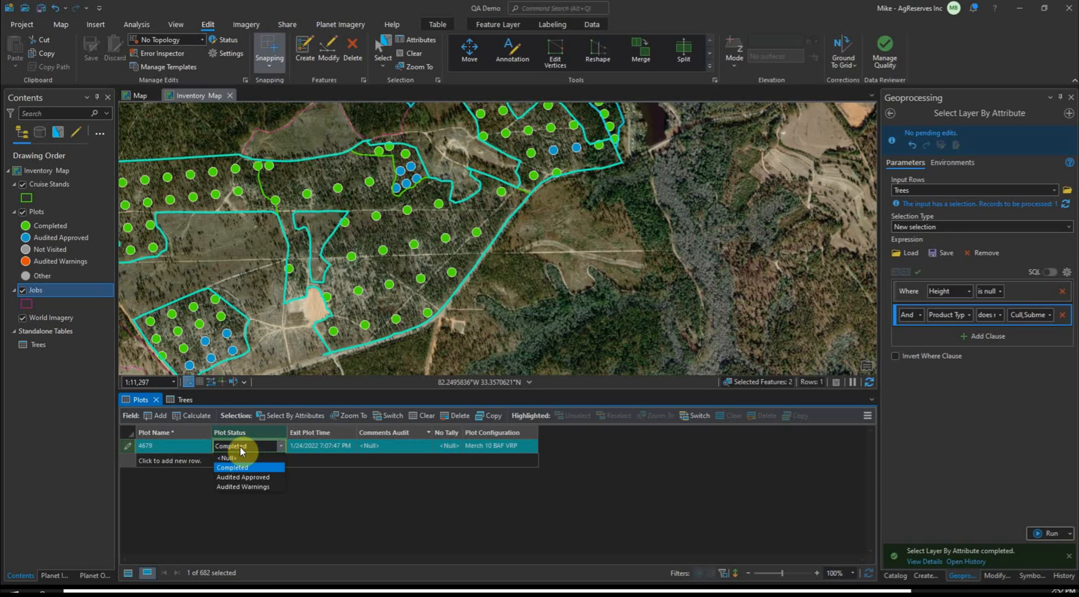
click(243, 486)
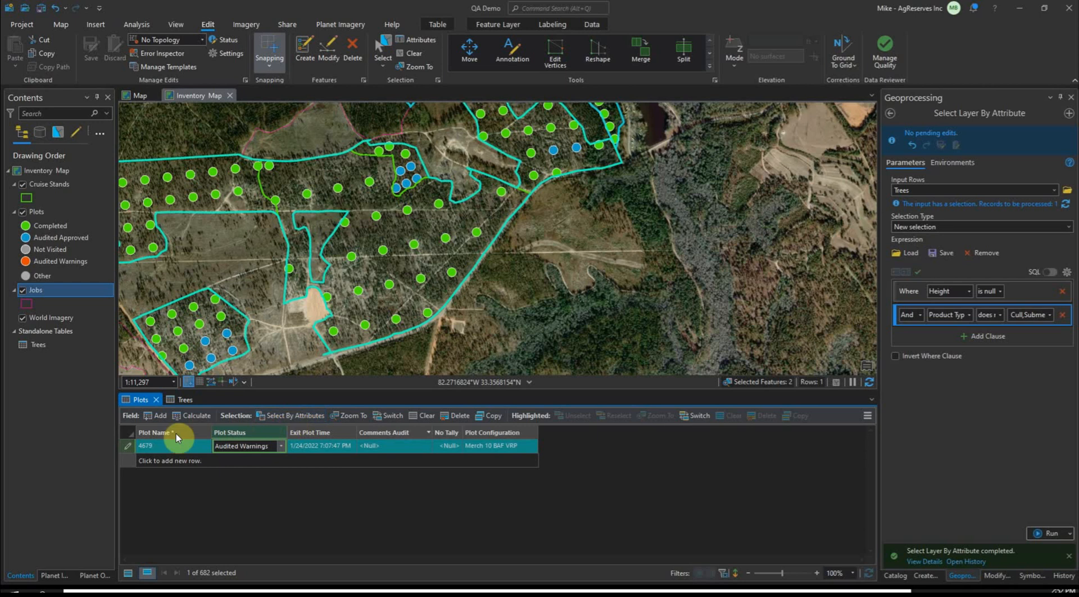
Enter "There is a tree without a height" as the Comments Audit text for plot 4679
click(389, 447)
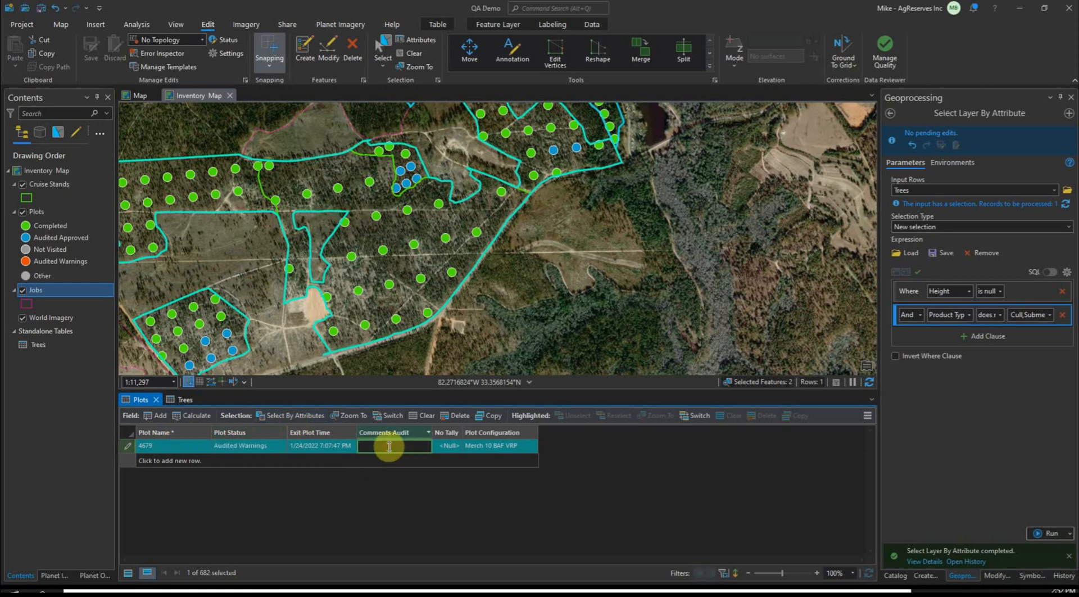
text(There i)
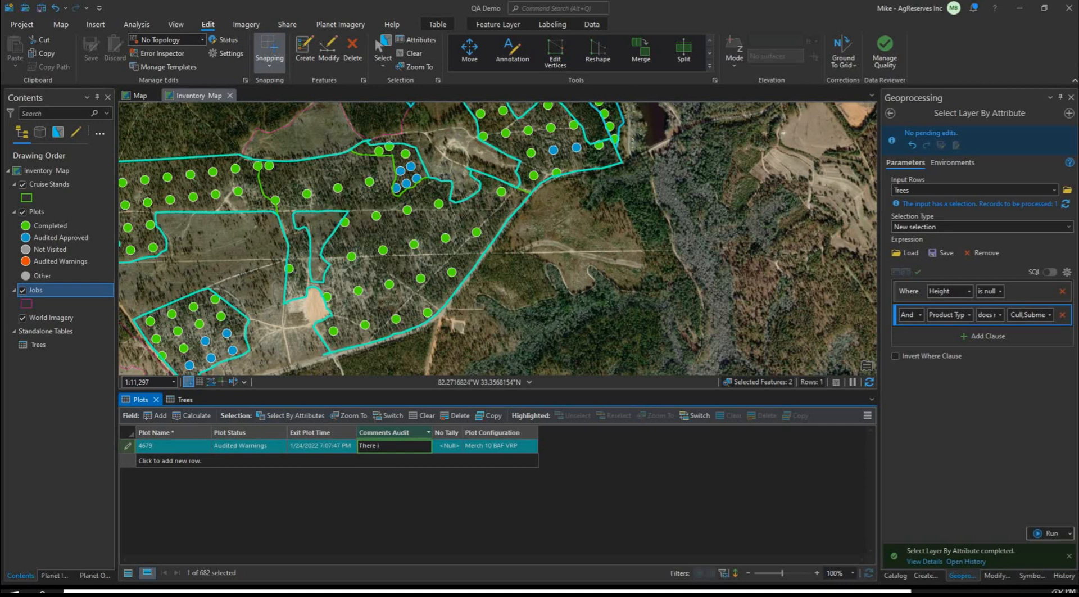
text(s a tree without a height)
key(Return)
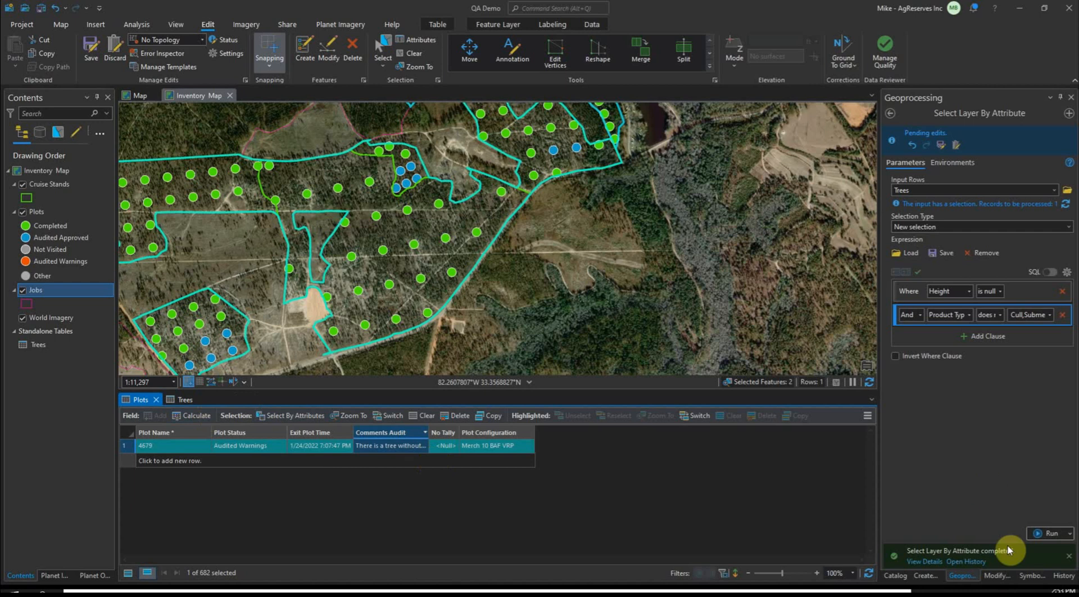
Load the saved expression for Chip-n-Saw trees with DBH above 13.6, run the selection, and show the selected Trees records
click(905, 253)
double_click(494, 337)
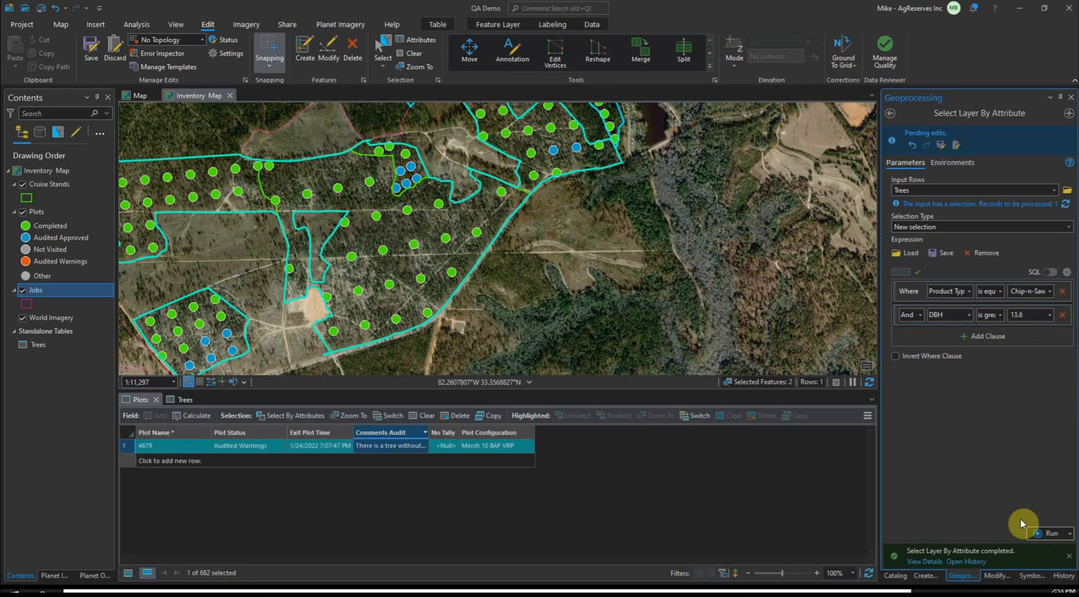
click(1034, 531)
click(188, 399)
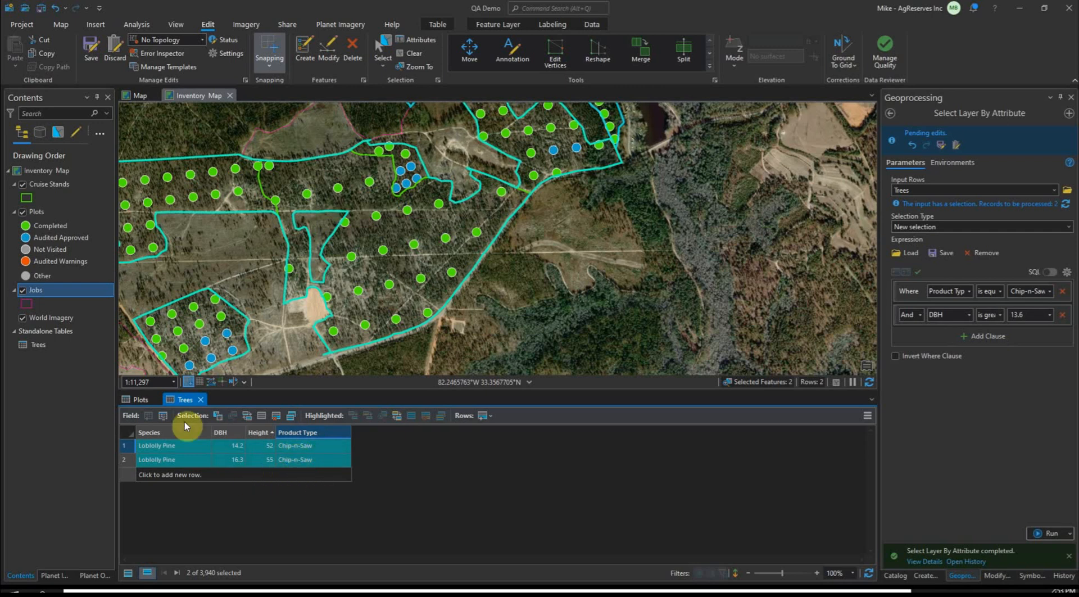
Open the plots related to the selected trees and set Plot Status to Audited Warnings for plots 5216 and 5254
click(867, 415)
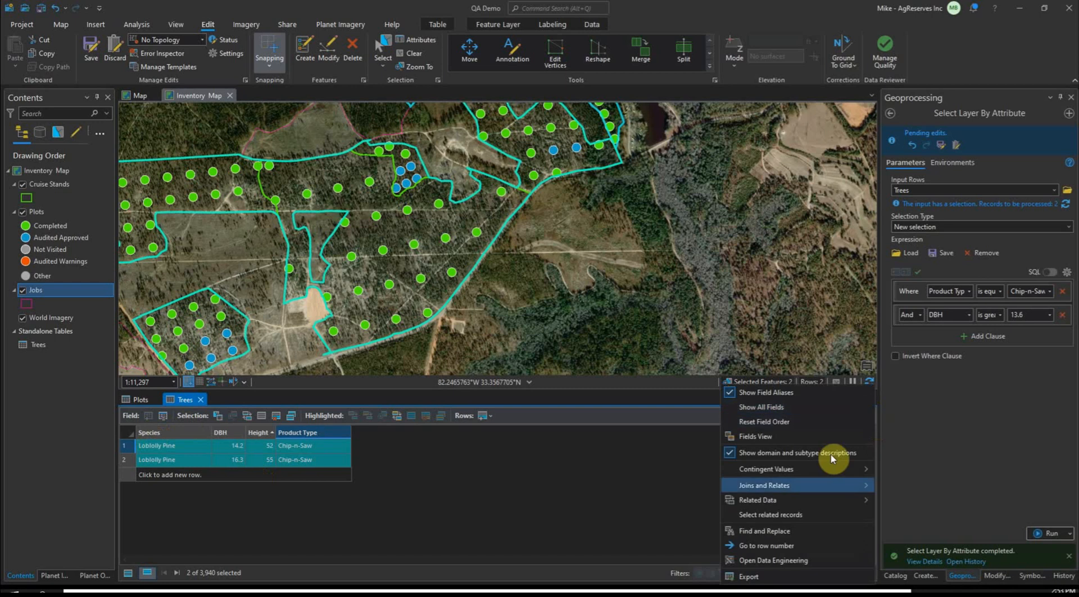
mouse_move(786, 500)
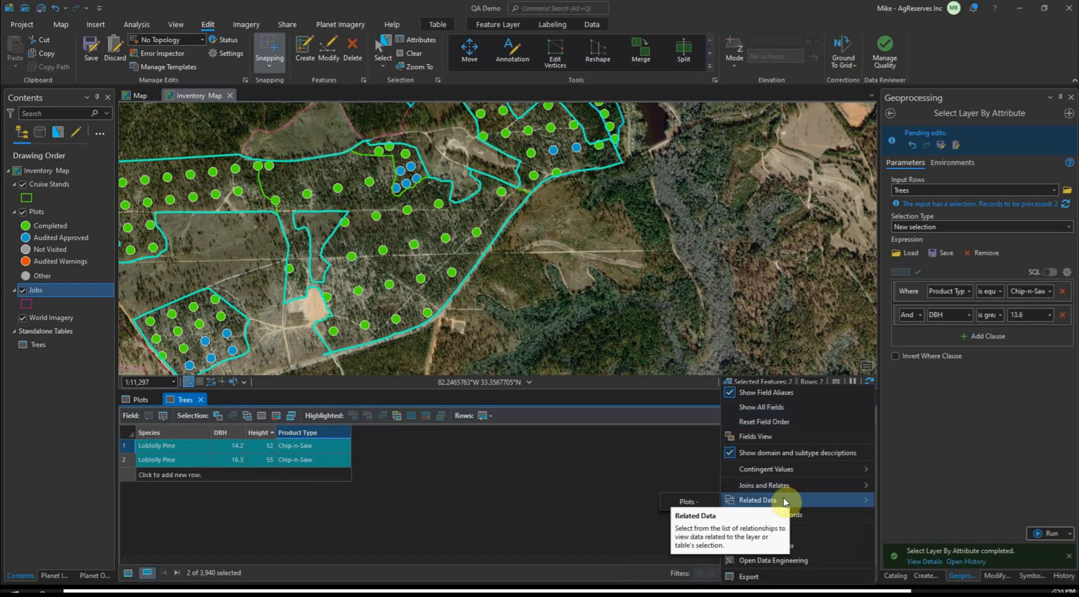
click(691, 499)
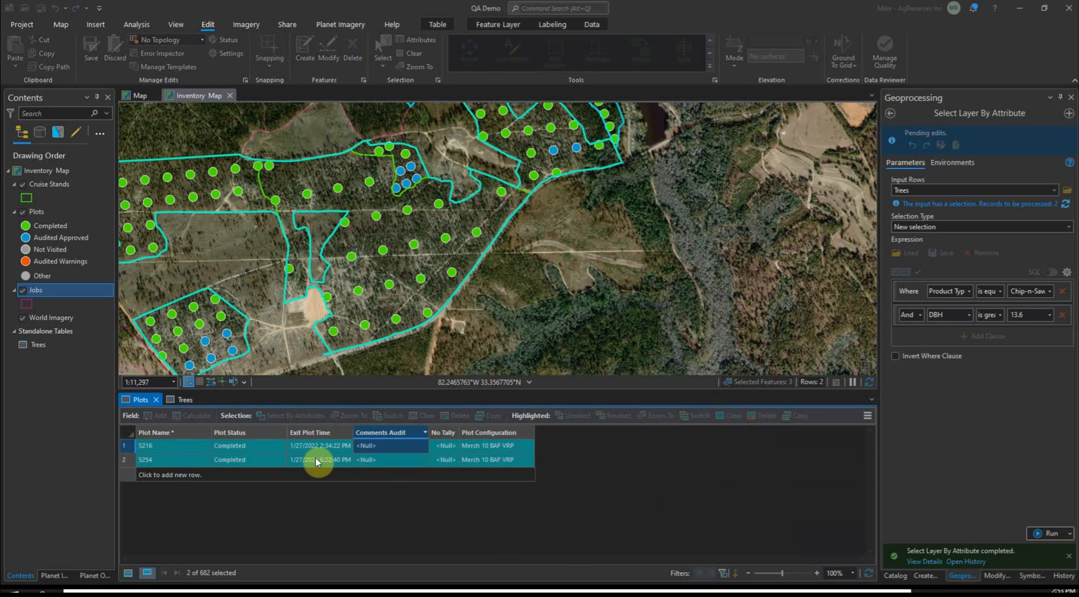
click(256, 449)
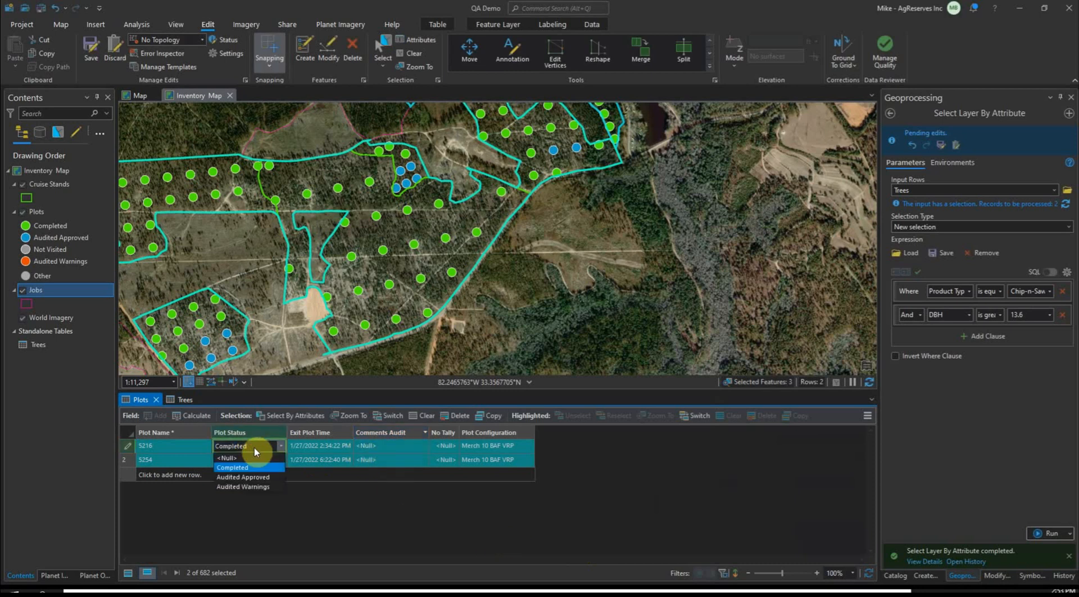
click(253, 487)
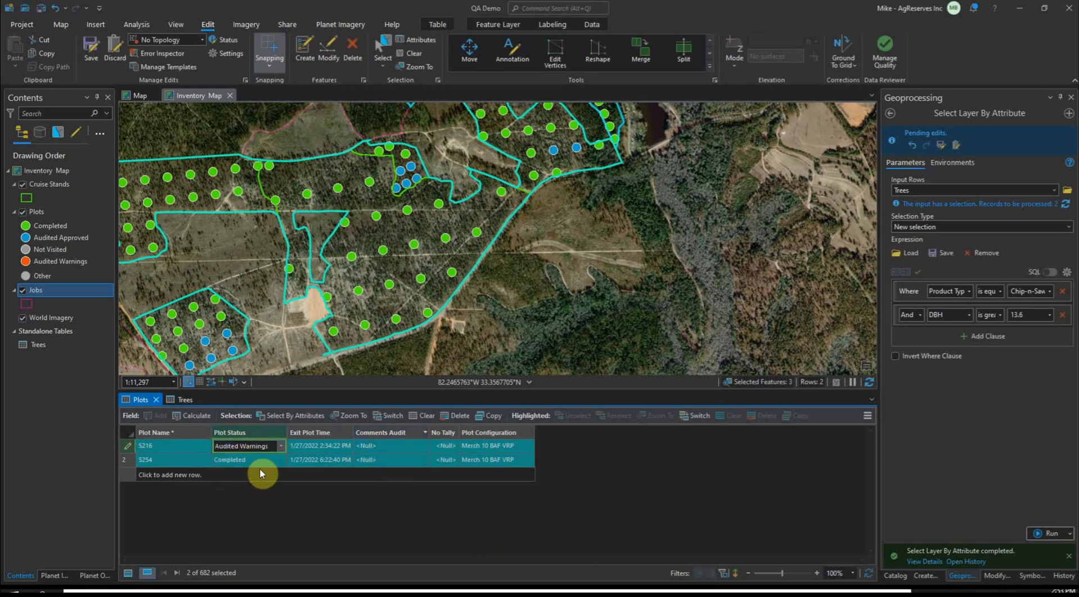
click(259, 462)
click(260, 458)
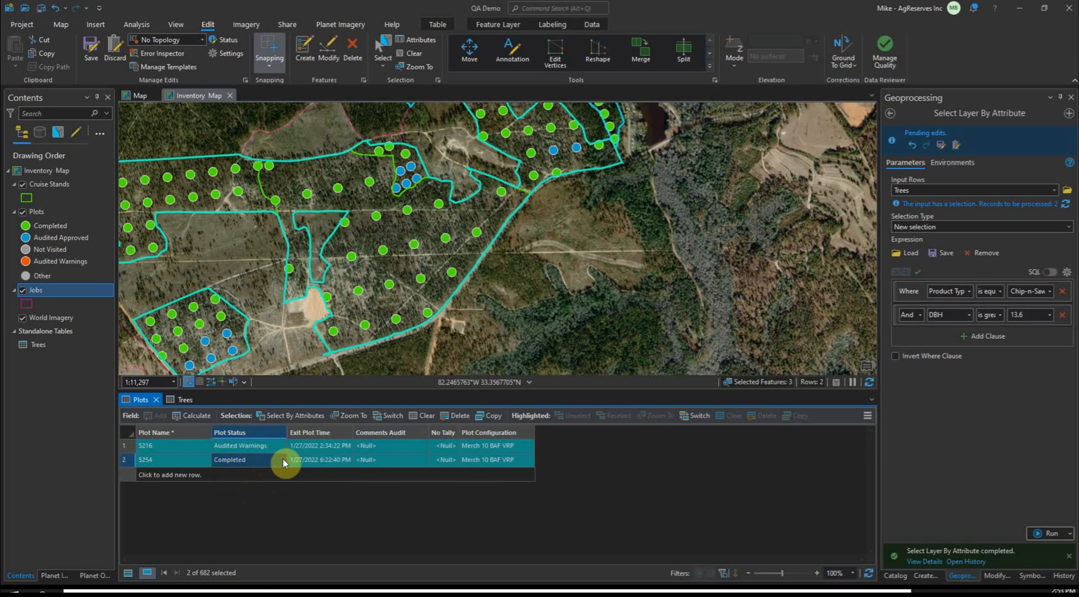
click(279, 461)
click(265, 501)
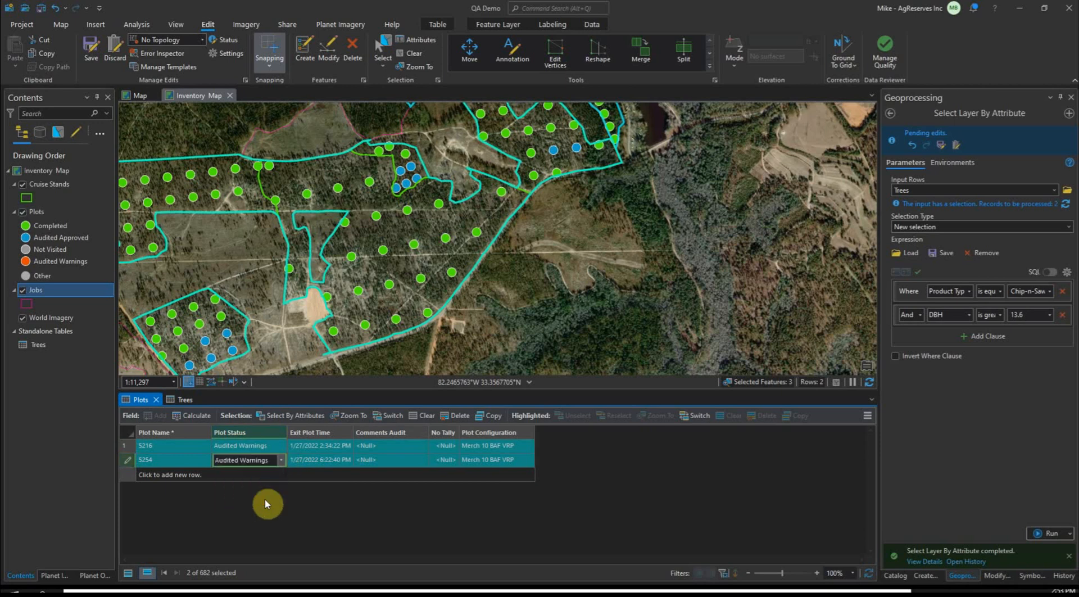
Enter "trees too large to be CNS" as the Comments Audit text for plot 5216
click(395, 450)
text(CNS trees)
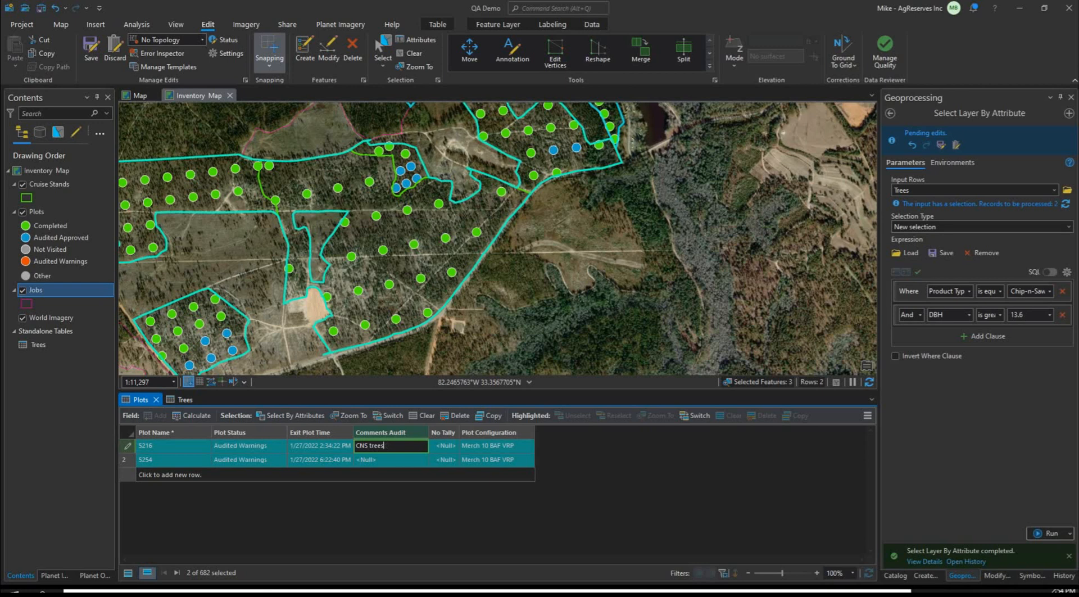
text( t too large to be)
text( CNS)
click(369, 445)
key(BackSpace)
key(BackSpace)
key(BackSpace)
key(BackSpace)
key(Tab)
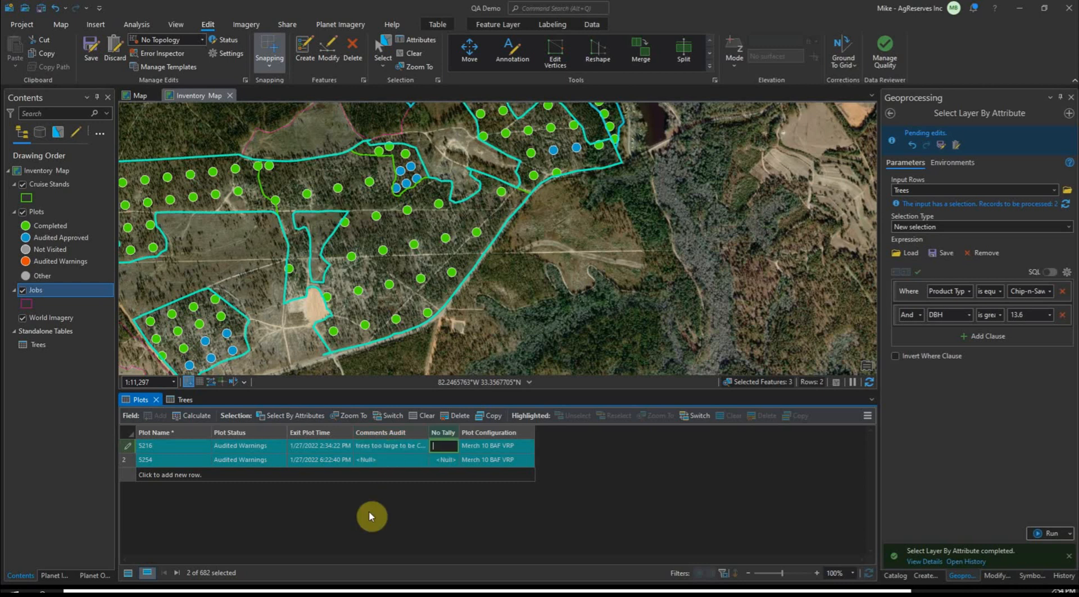
Copy the audit comment from plot 5216 to plot 5254 and save the edits
click(390, 446)
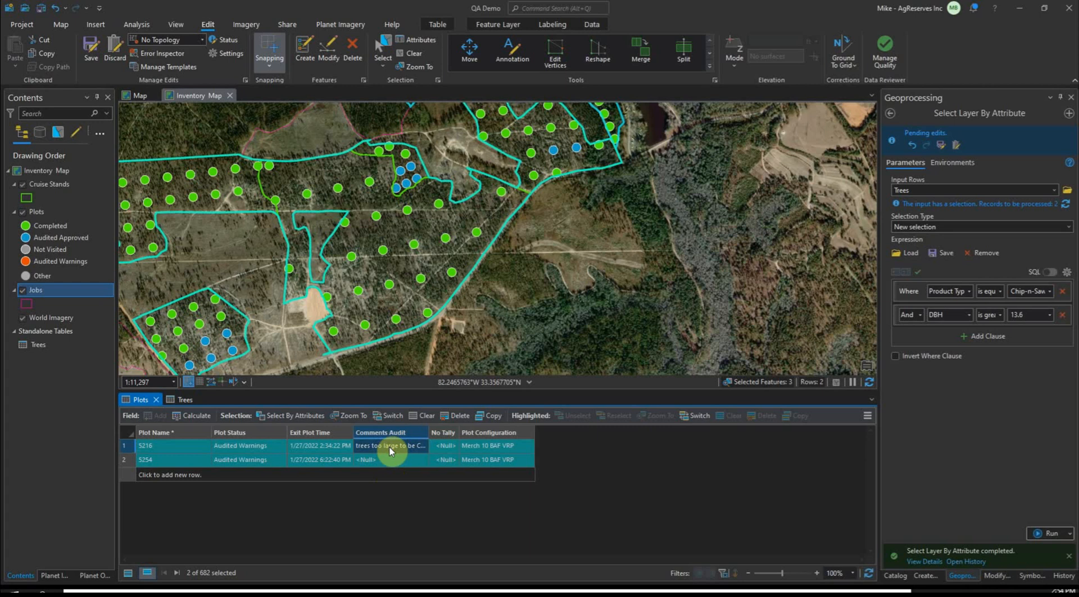
right_click(390, 449)
click(305, 455)
right_click(392, 460)
click(338, 471)
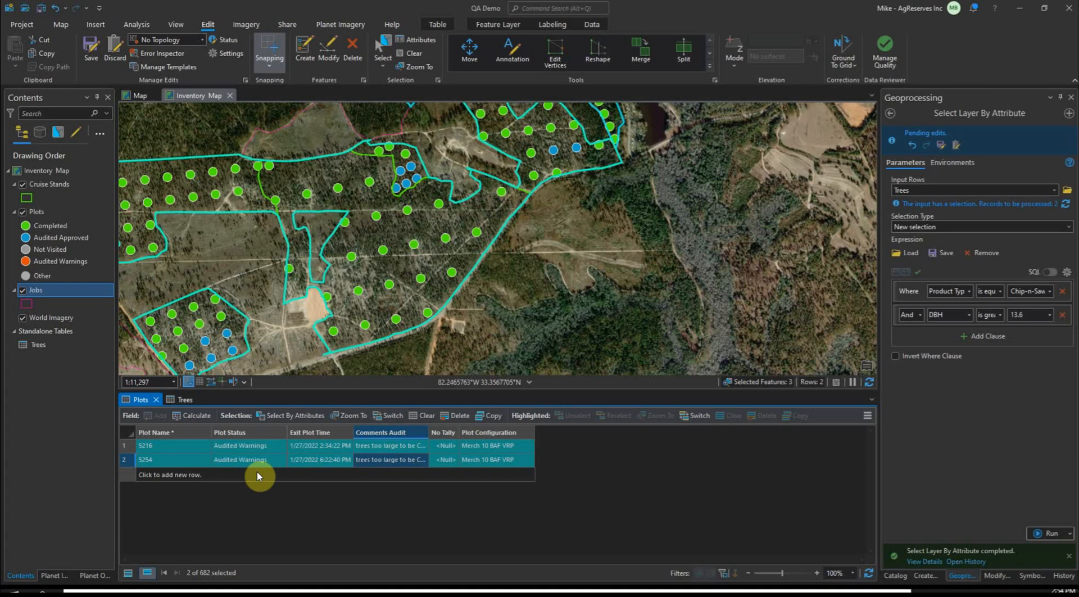
click(100, 49)
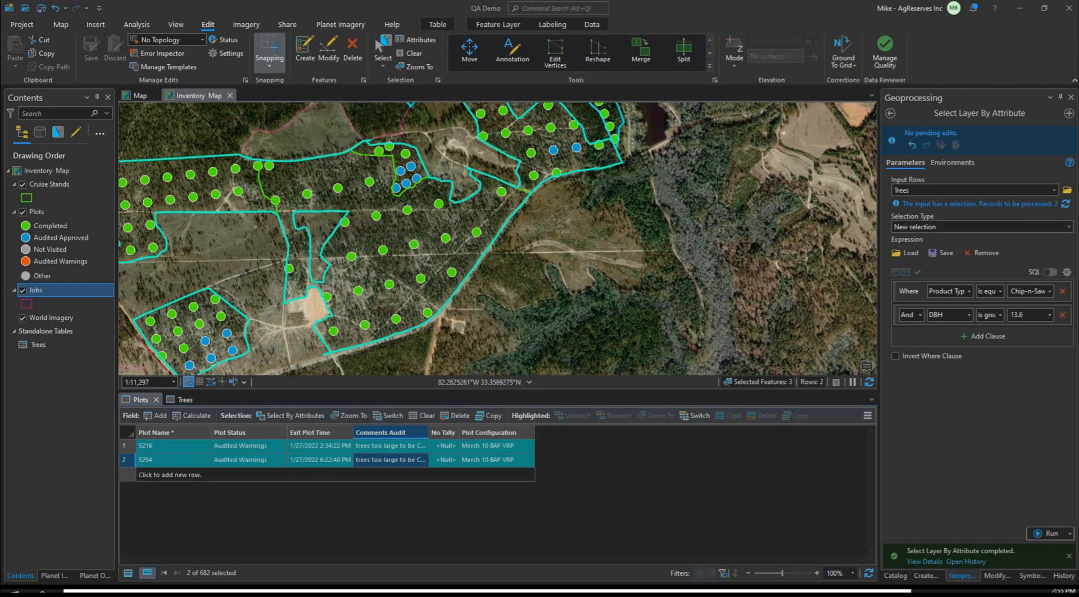
Switch to the Inventory Dashboard in the browser and refresh it to load the audit warnings
key(alt+Tab)
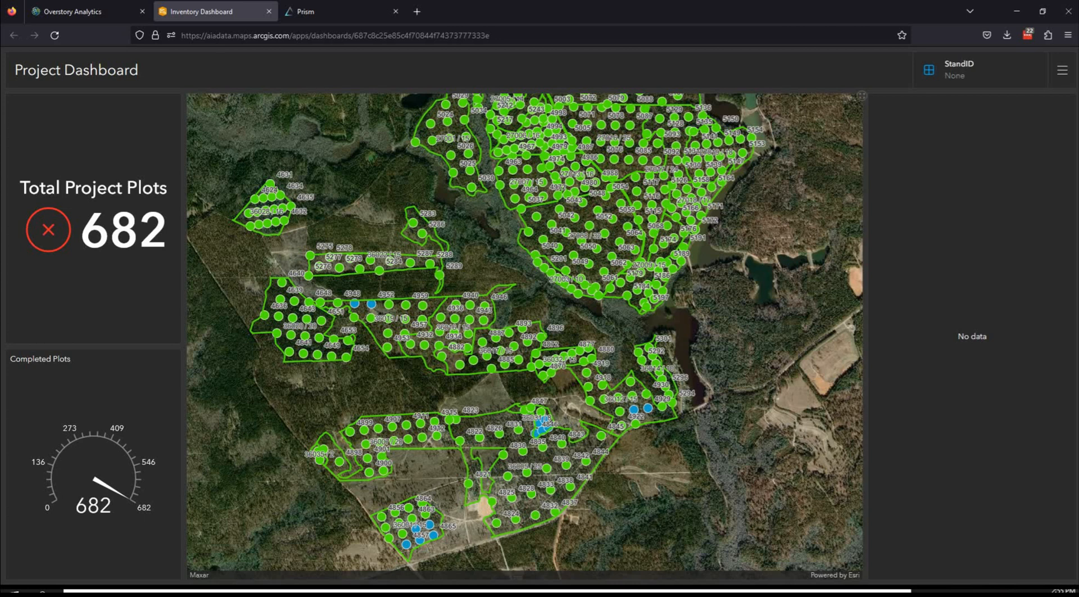
drag(497, 412, 447, 312)
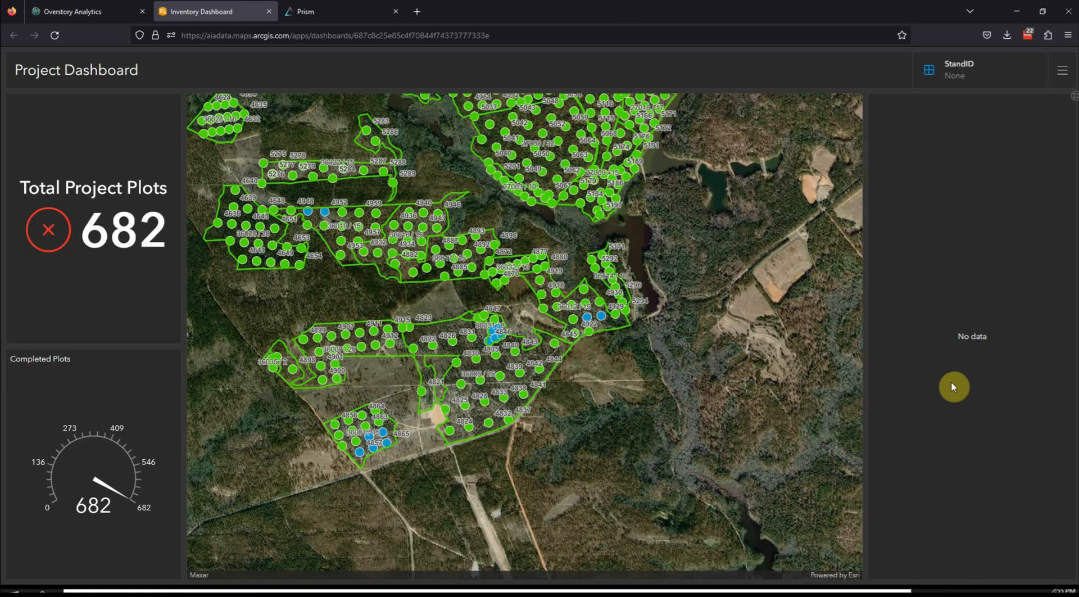
click(56, 36)
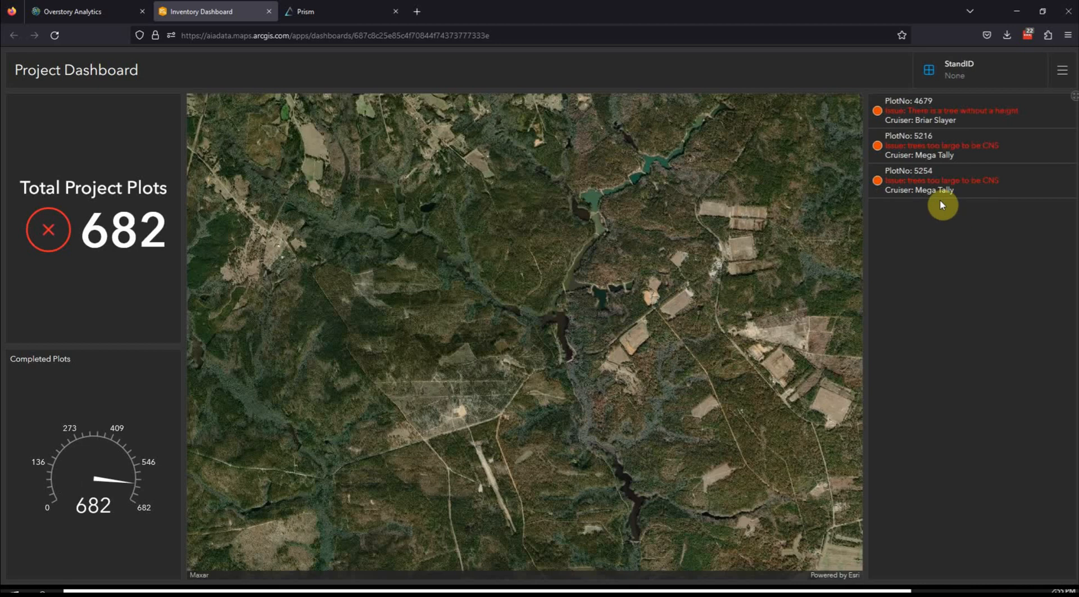
Locate flagged plots 4679, 5216 and 5254 on the dashboard map from the issue list
click(937, 120)
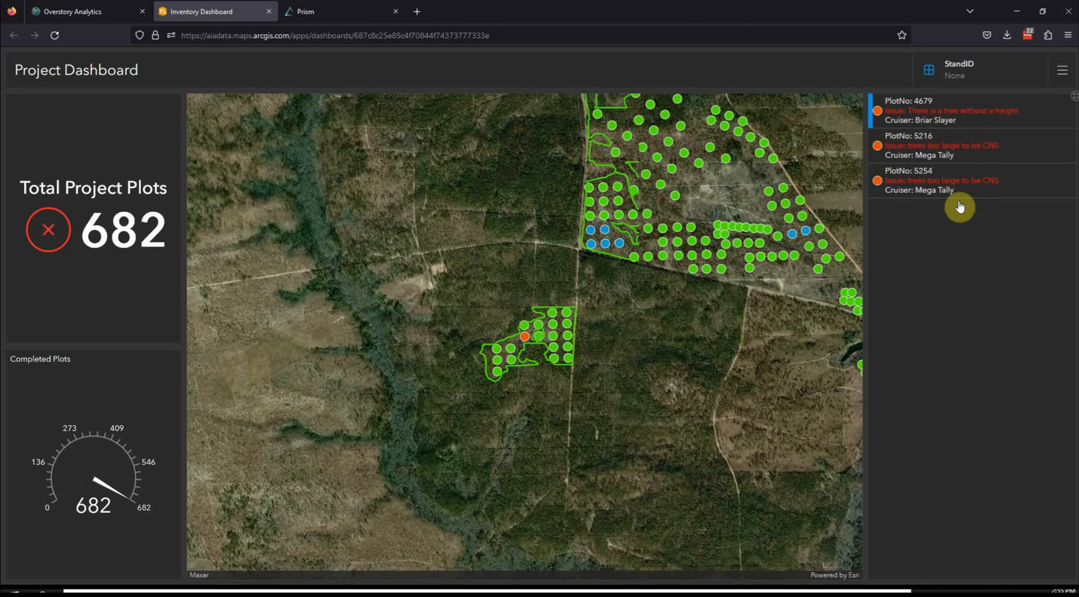
click(924, 145)
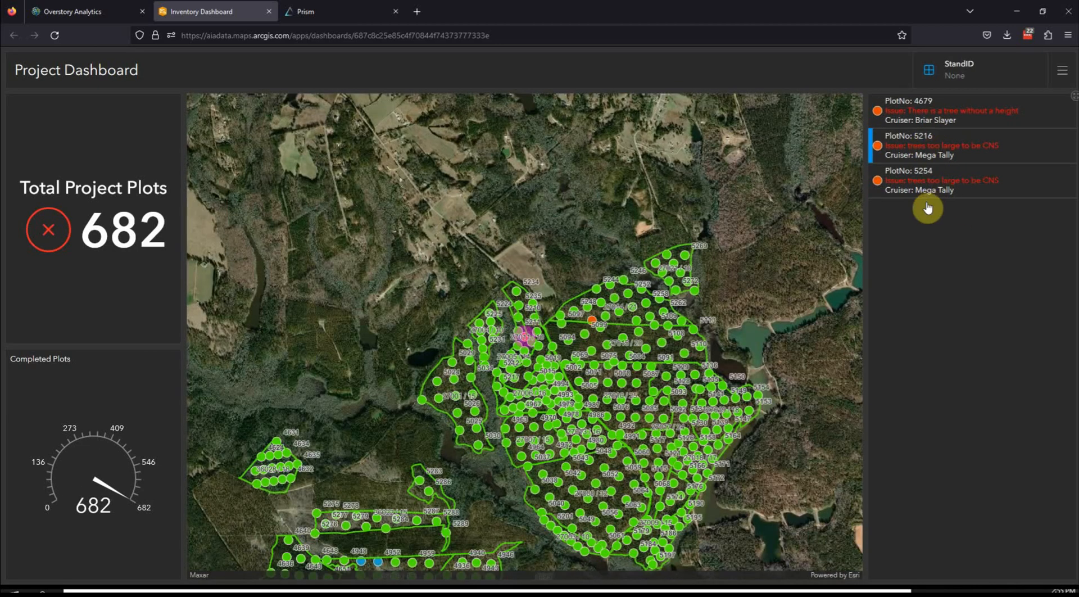
click(931, 190)
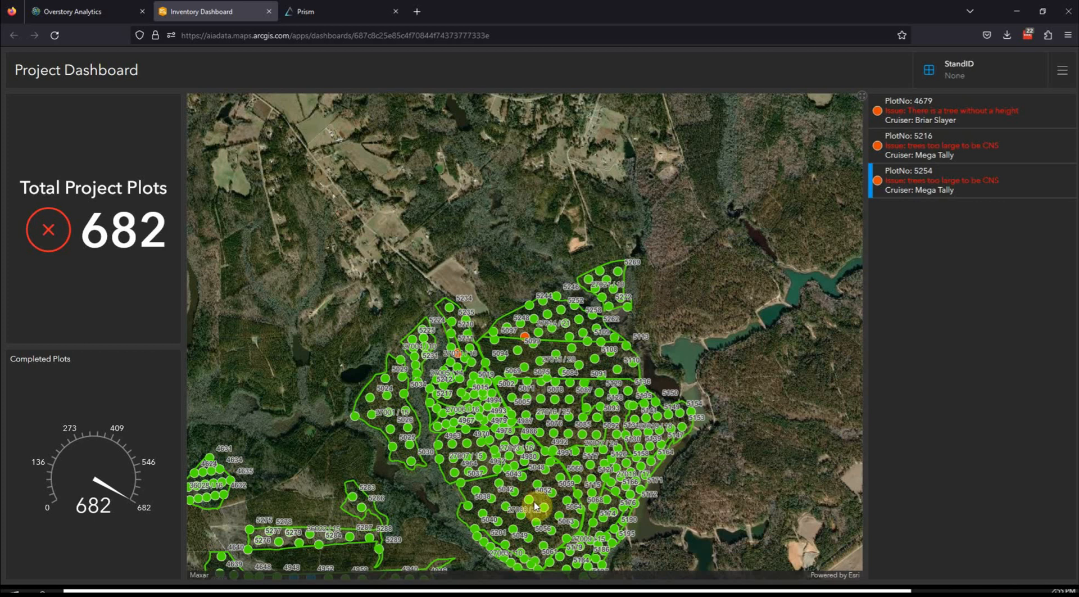
scroll(623, 400, down, 1)
drag(641, 434, 555, 434)
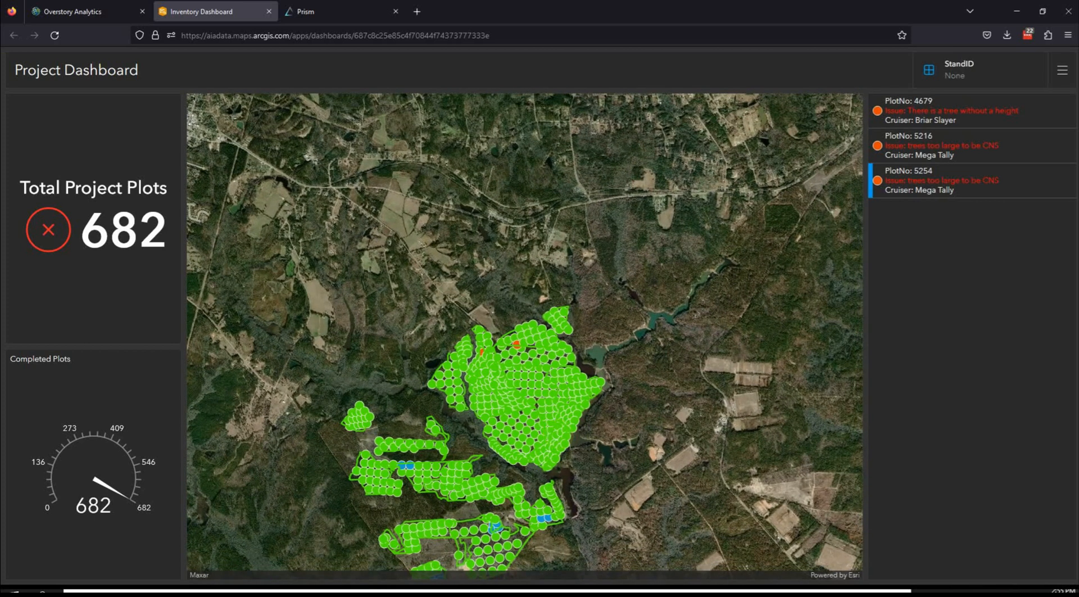
Switch to the SFC Demo iPad window and clear the Auditor Comments of plot 5254
key(alt+Tab)
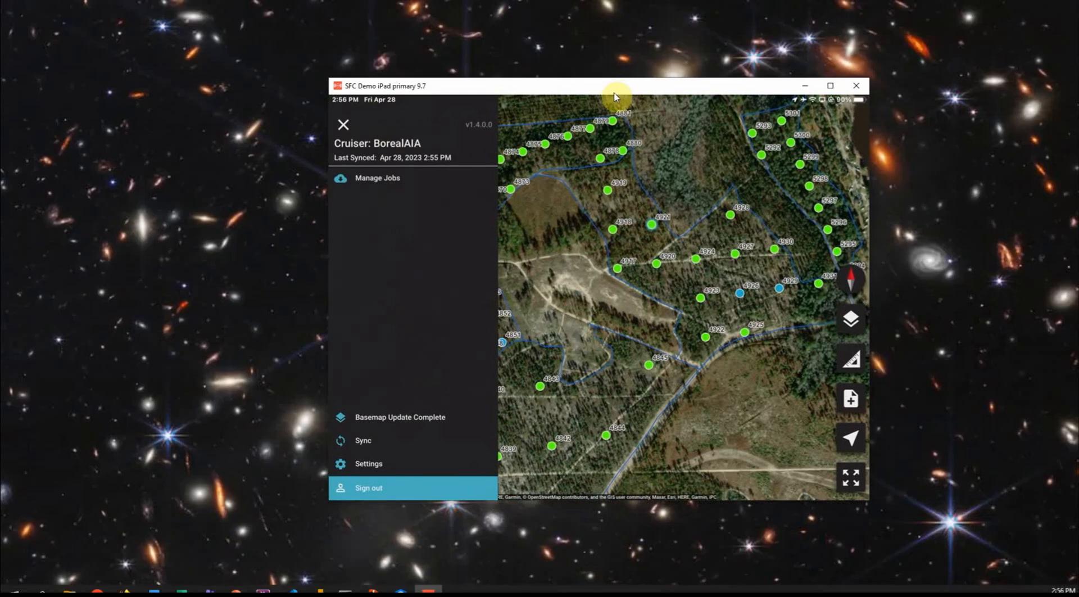
drag(614, 96, 541, 95)
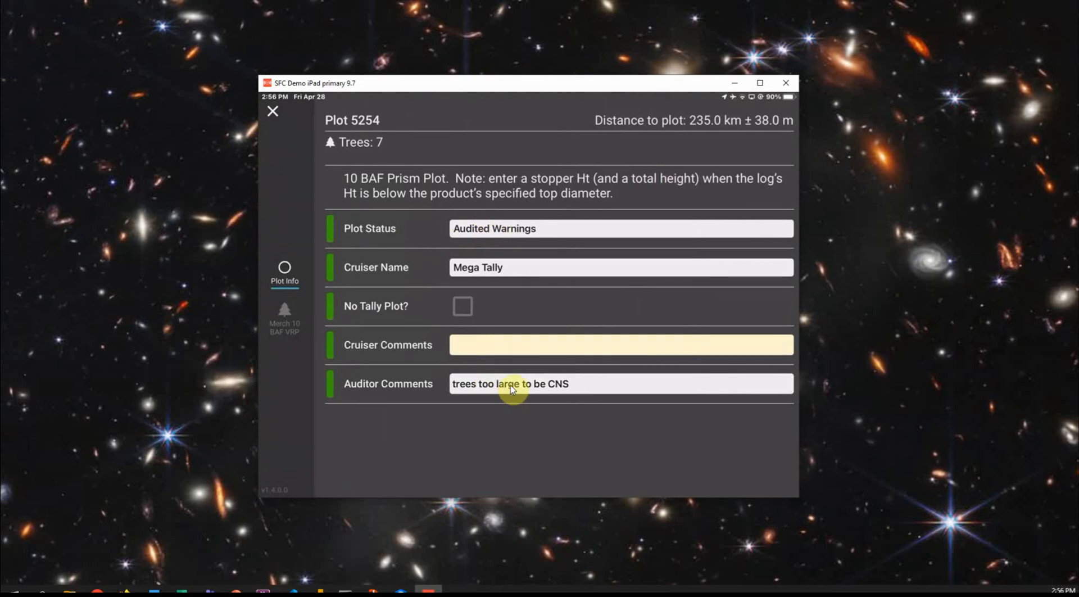
click(562, 416)
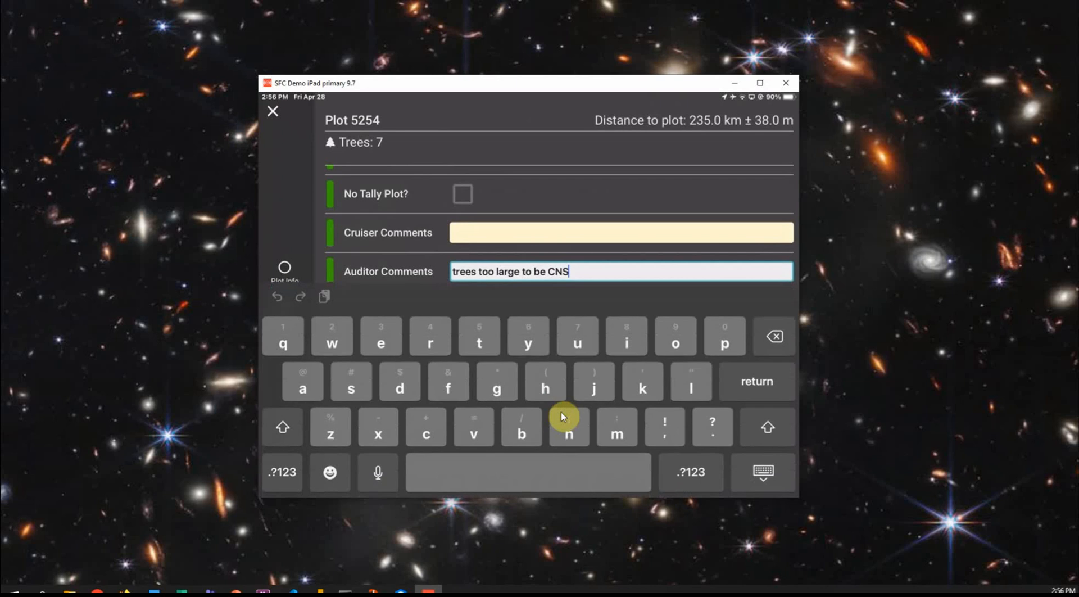
key(BackSpace)
key(BackSpace)
key(BackSpace)
key(BackSpace)
key(BackSpace)
key(BackSpace)
key(BackSpace)
key(BackSpace)
key(BackSpace)
key(BackSpace)
key(BackSpace)
key(BackSpace)
key(BackSpace)
key(BackSpace)
key(BackSpace)
key(BackSpace)
key(BackSpace)
key(BackSpace)
key(BackSpace)
key(BackSpace)
key(BackSpace)
key(BackSpace)
key(BackSpace)
key(BackSpace)
key(BackSpace)
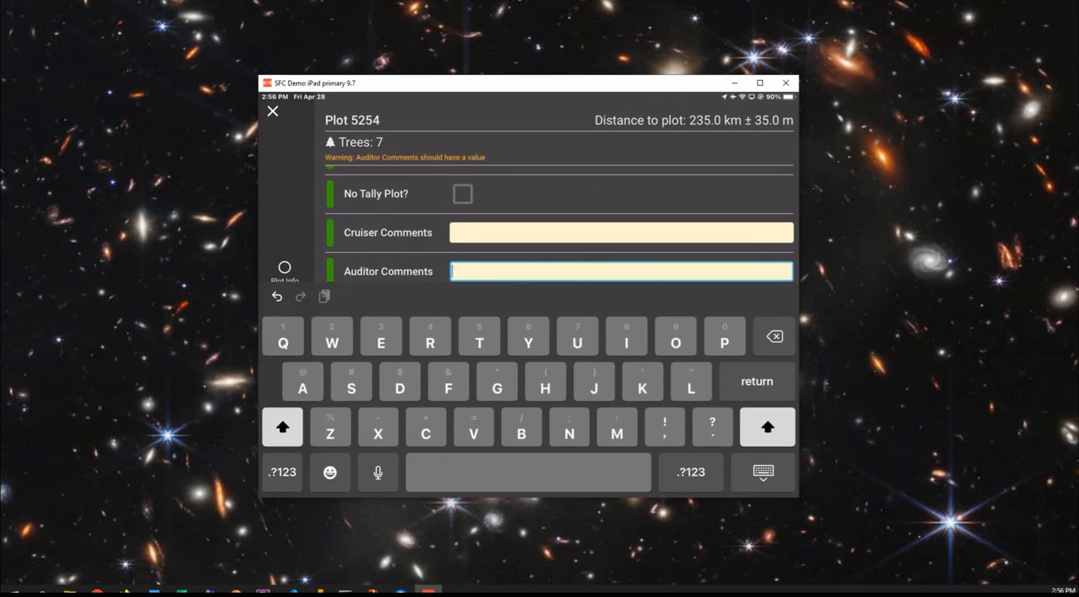
Set the Plot Status of plot 5254 to Completed
scroll(559, 224, up, 5)
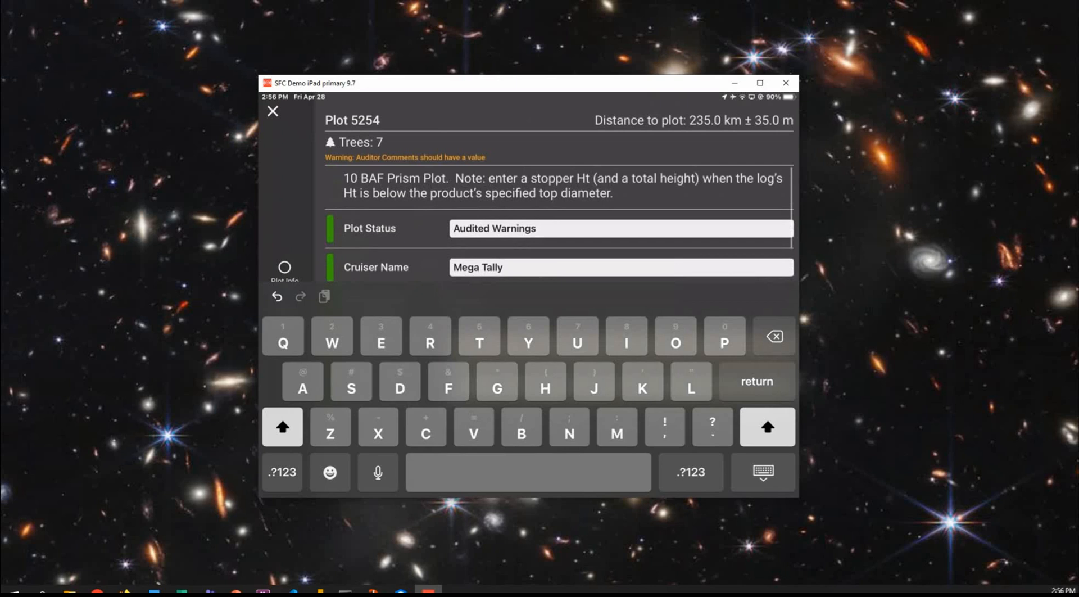
click(621, 229)
scroll(528, 441, up, 1)
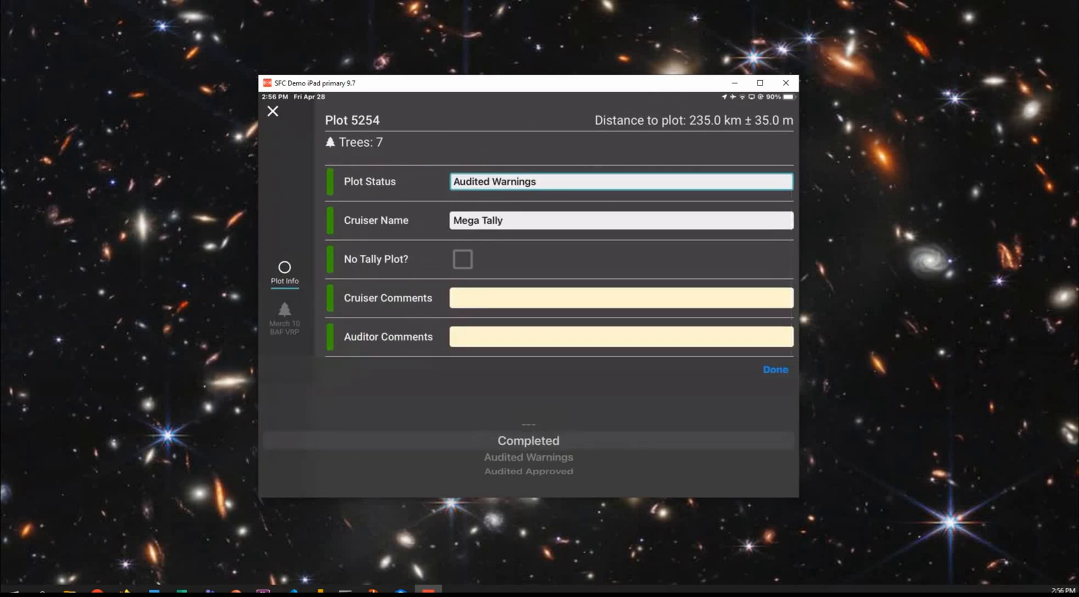
click(776, 370)
Change the Product Type of tree record 5 in plot 5254 to Sawtimber and close the plot
click(285, 320)
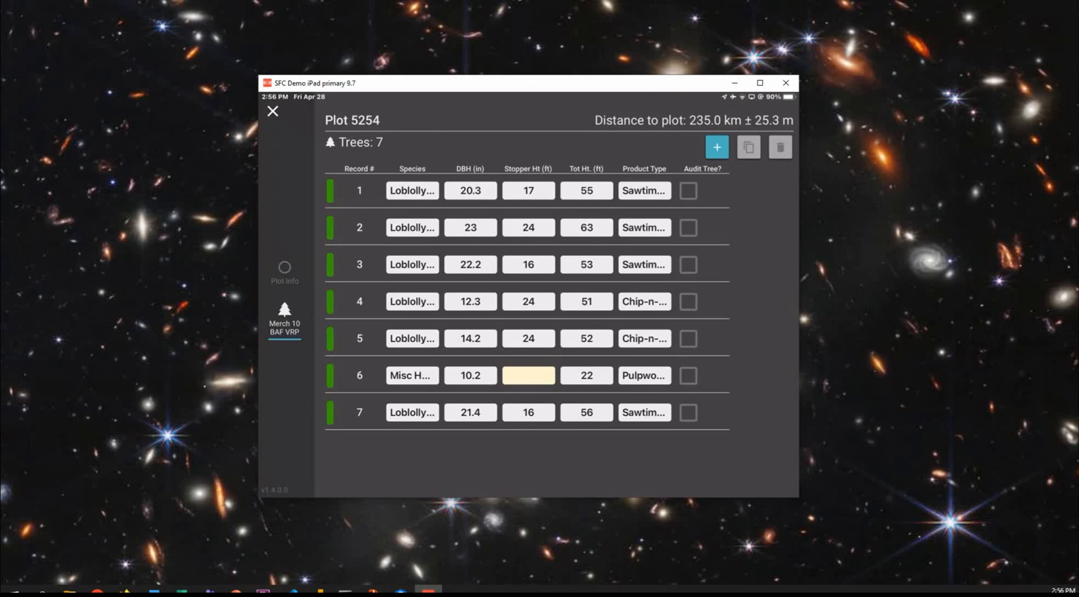
click(470, 338)
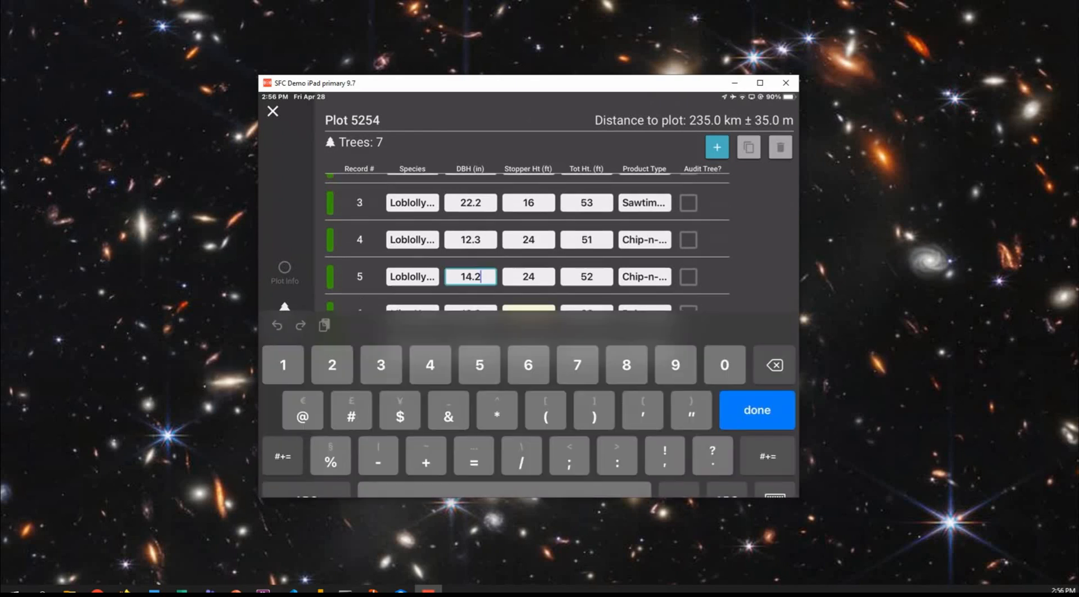
click(645, 273)
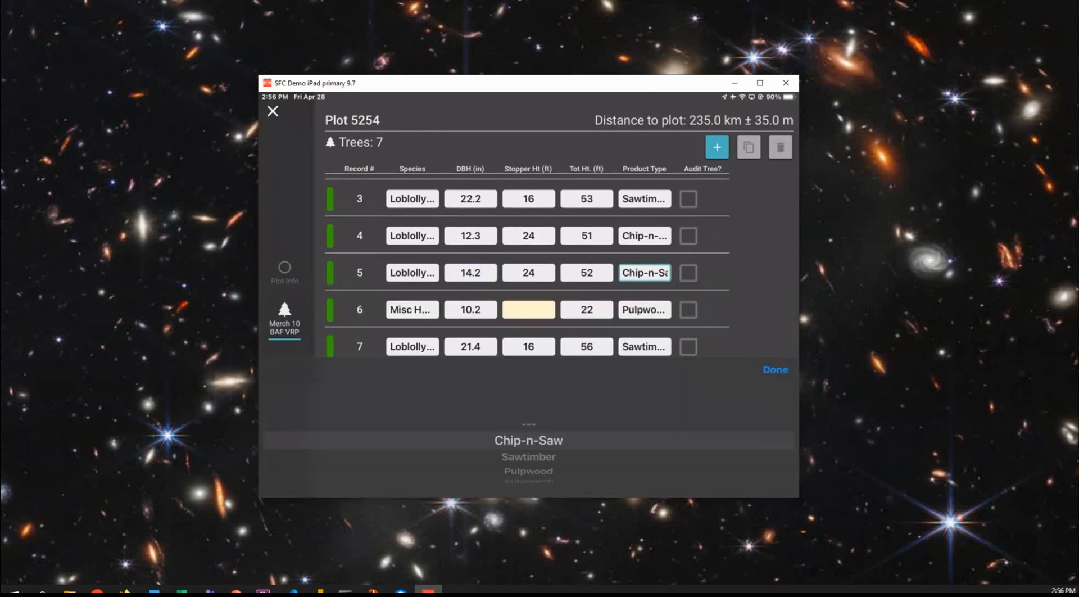
drag(528, 457, 529, 440)
click(775, 370)
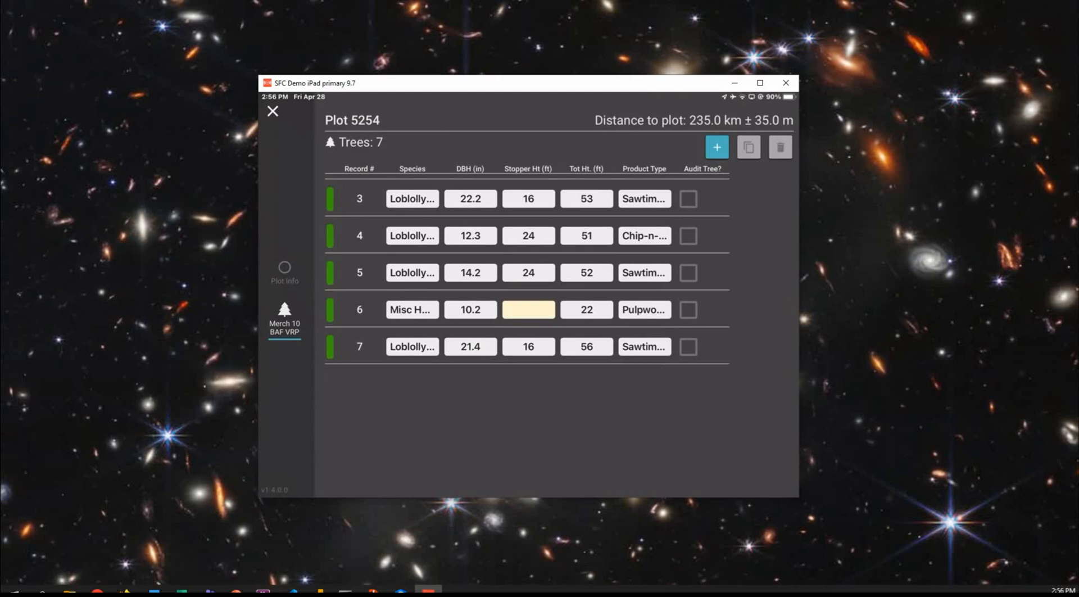
click(272, 111)
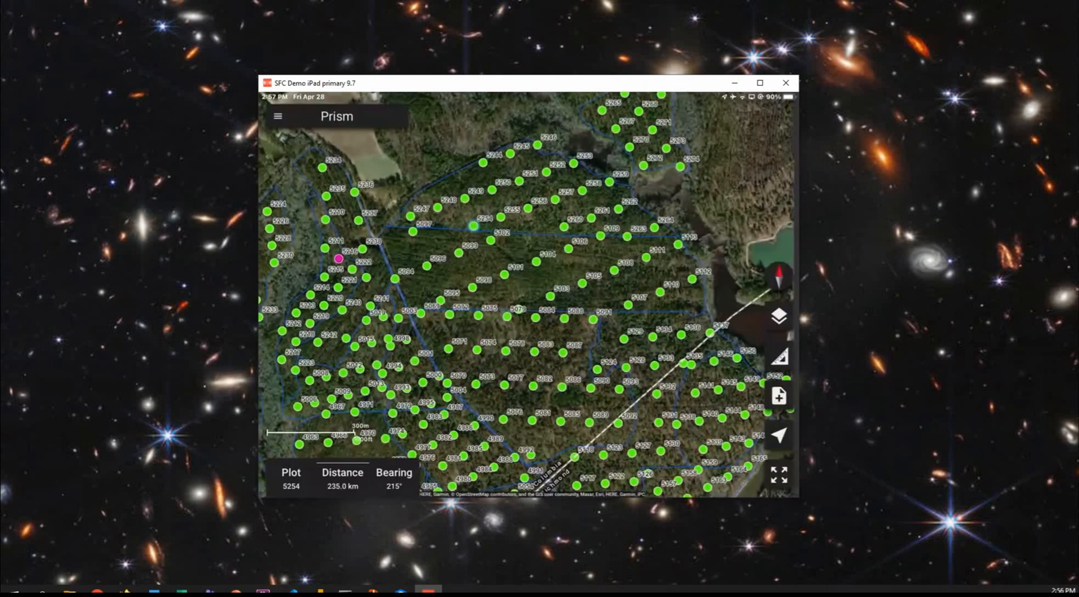
Enter flagged plot 5216 from the map and set its Plot Status to Completed
drag(340, 259, 487, 243)
scroll(487, 258, up, 5)
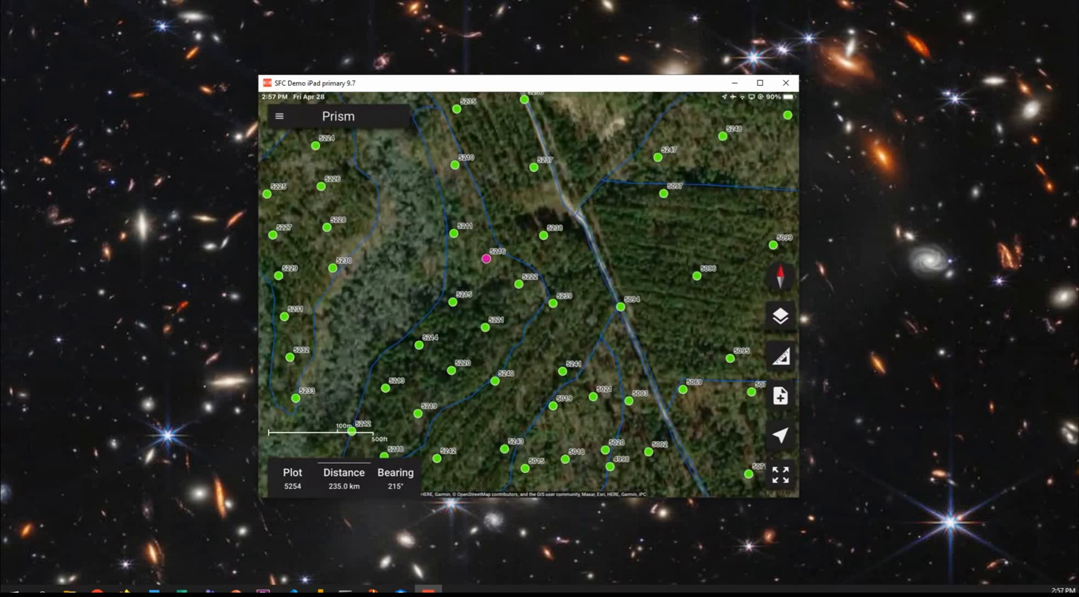
click(486, 258)
click(344, 478)
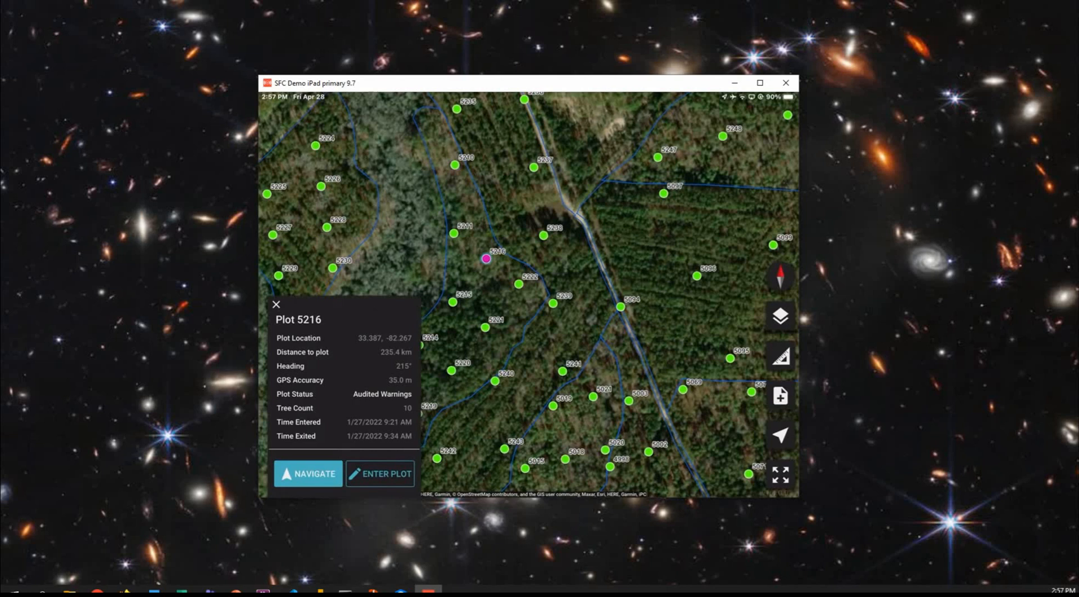
click(380, 474)
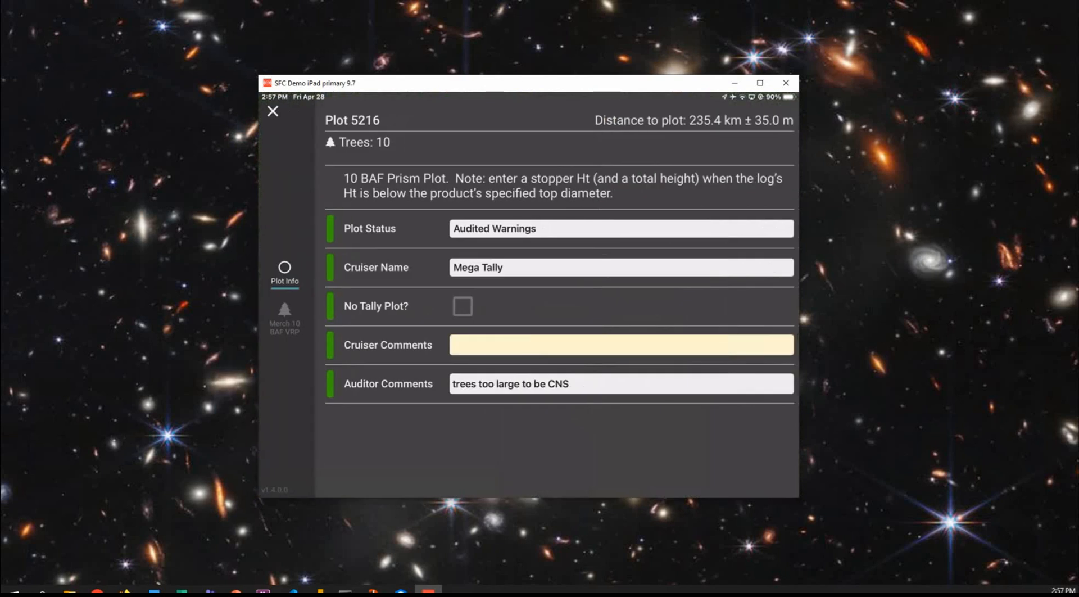
click(621, 229)
drag(528, 441, 529, 460)
click(776, 370)
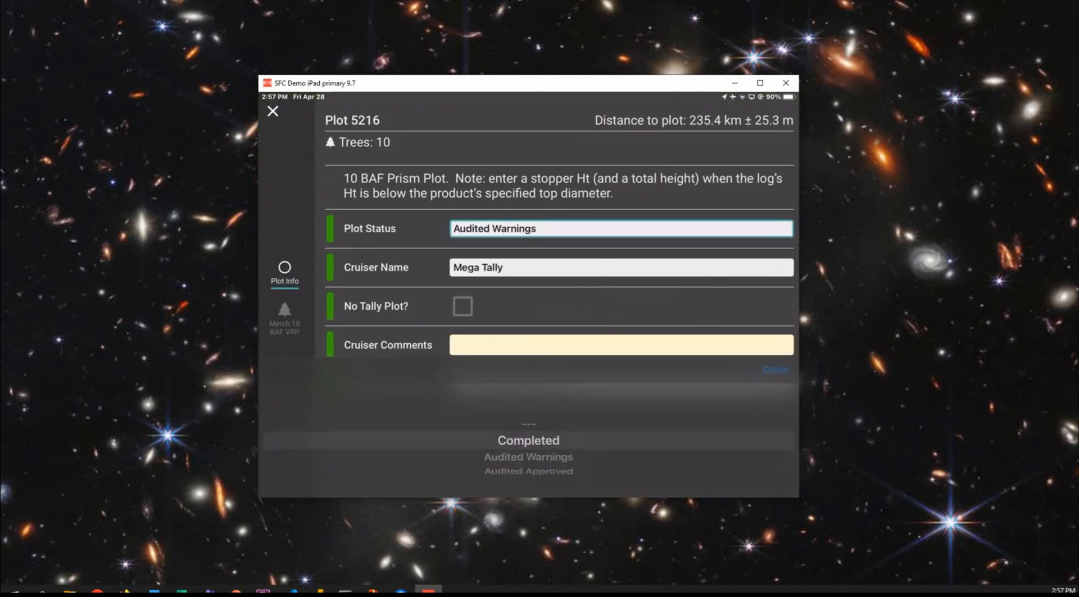
Clear the Auditor Comments of plot 5216
click(621, 384)
key(BackSpace)
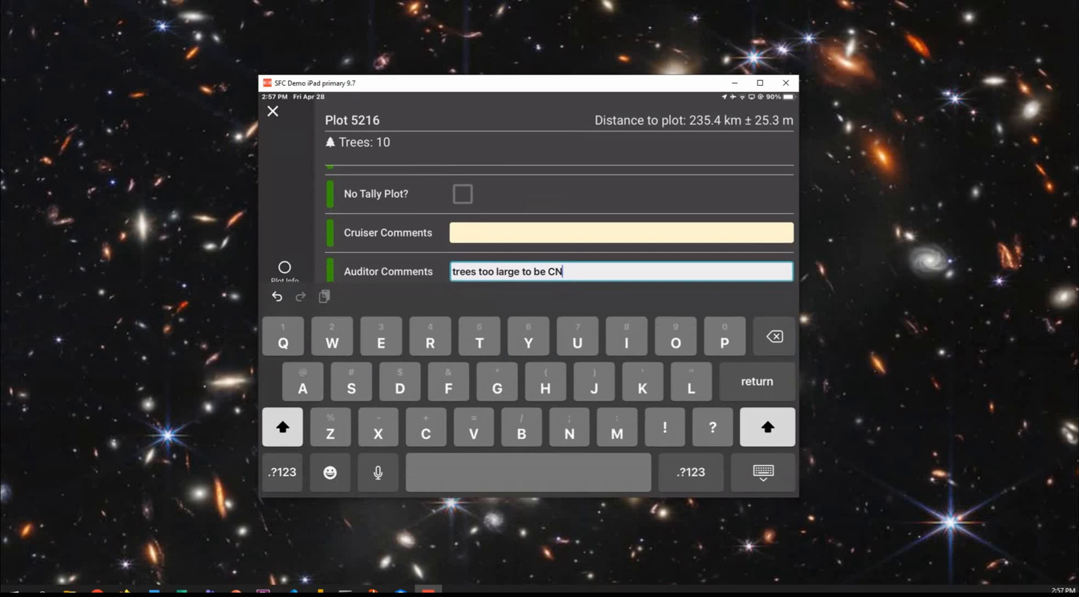
key(BackSpace)
key(BackSpace)
key(BackSpace)
key(BackSpace)
key(BackSpace)
key(BackSpace)
key(BackSpace)
key(BackSpace)
key(BackSpace)
key(BackSpace)
key(BackSpace)
key(BackSpace)
key(BackSpace)
key(BackSpace)
key(BackSpace)
key(BackSpace)
key(BackSpace)
key(BackSpace)
key(BackSpace)
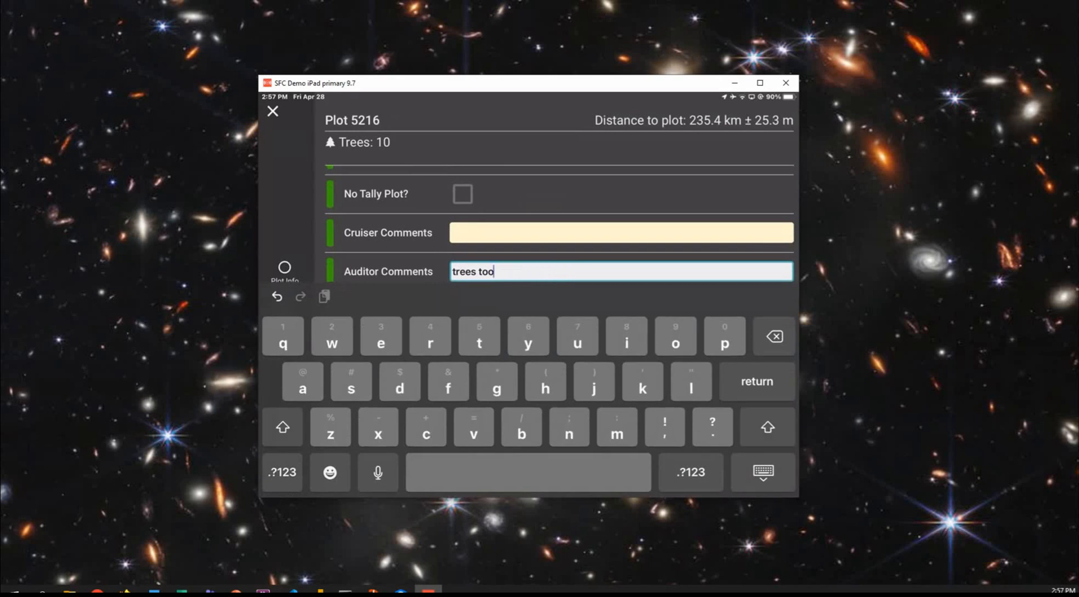
key(BackSpace)
key(BackSpace)
key(BackSpace)
key(BackSpace)
key(BackSpace)
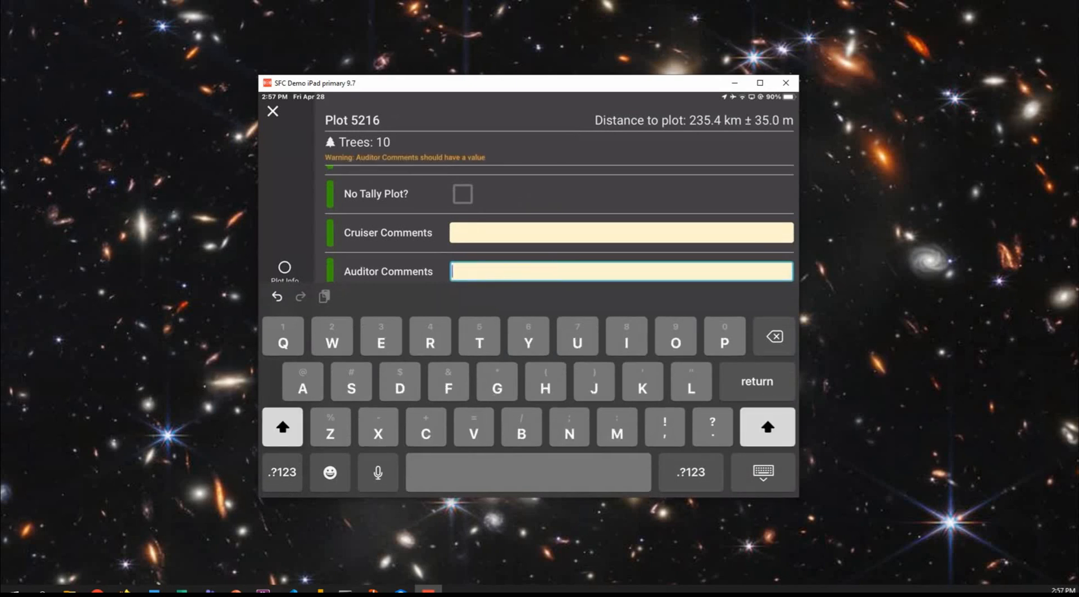
click(763, 472)
Change the Product Type of tree record 4 in plot 5216 to Sawtimber
click(285, 319)
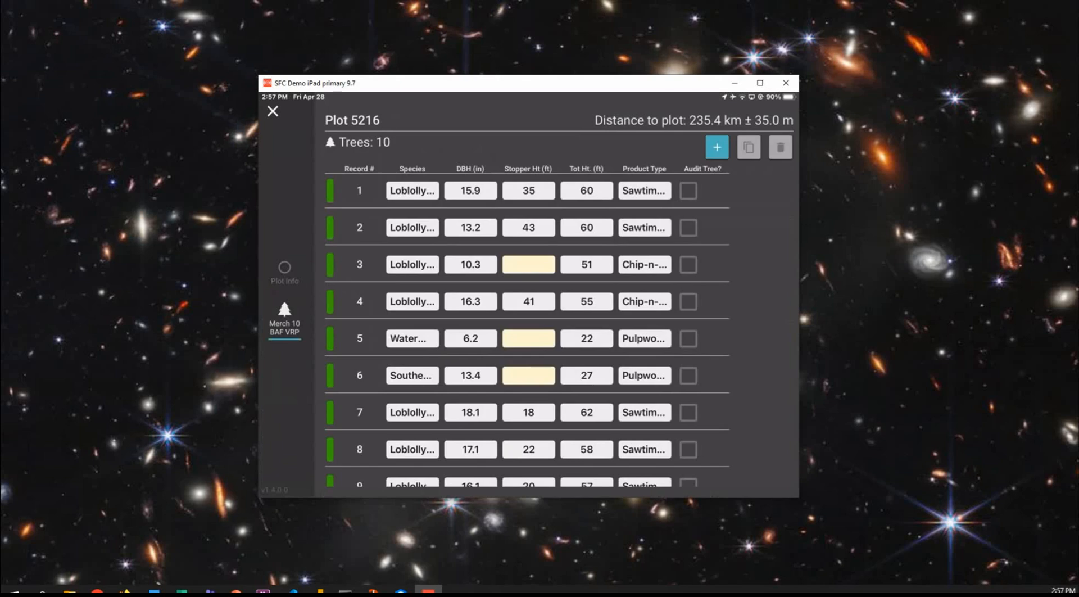
scroll(527, 331, down, 1)
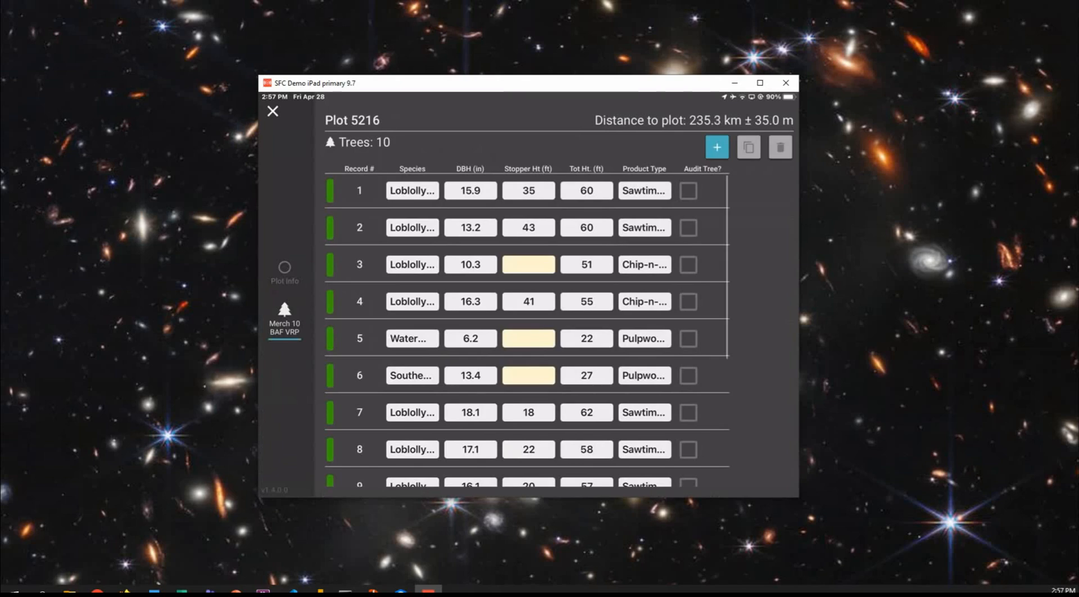
click(644, 302)
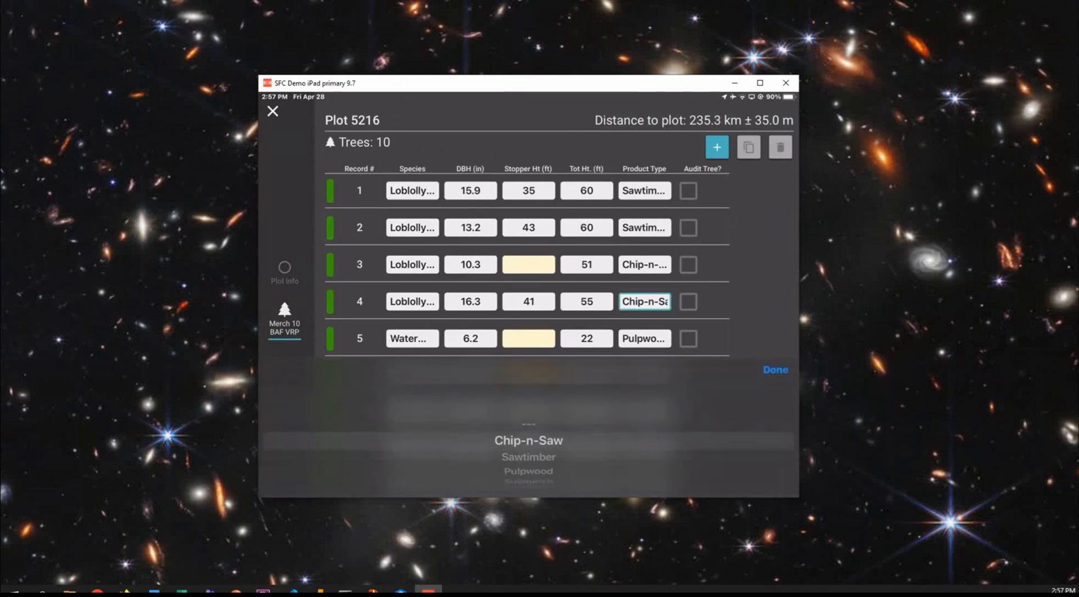
click(529, 457)
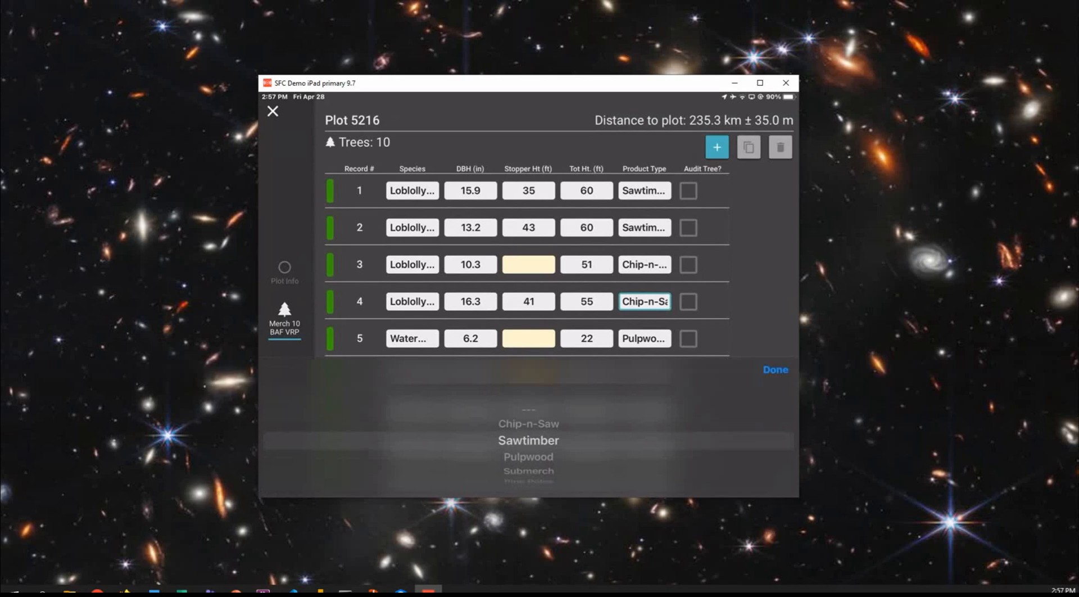
click(775, 370)
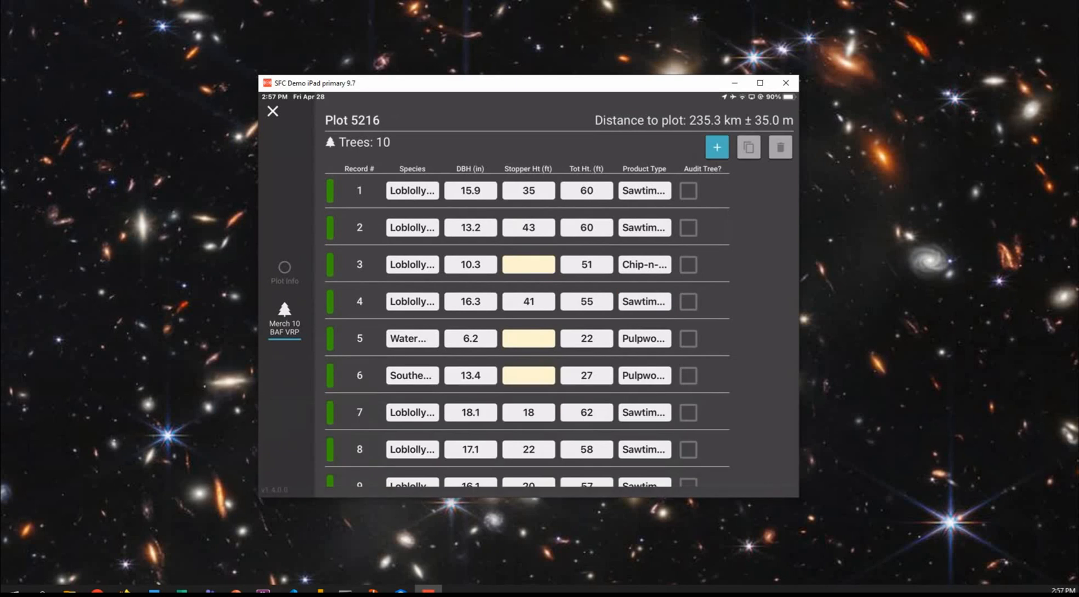
Close plot 5216 and sync the corrected plot data
click(273, 111)
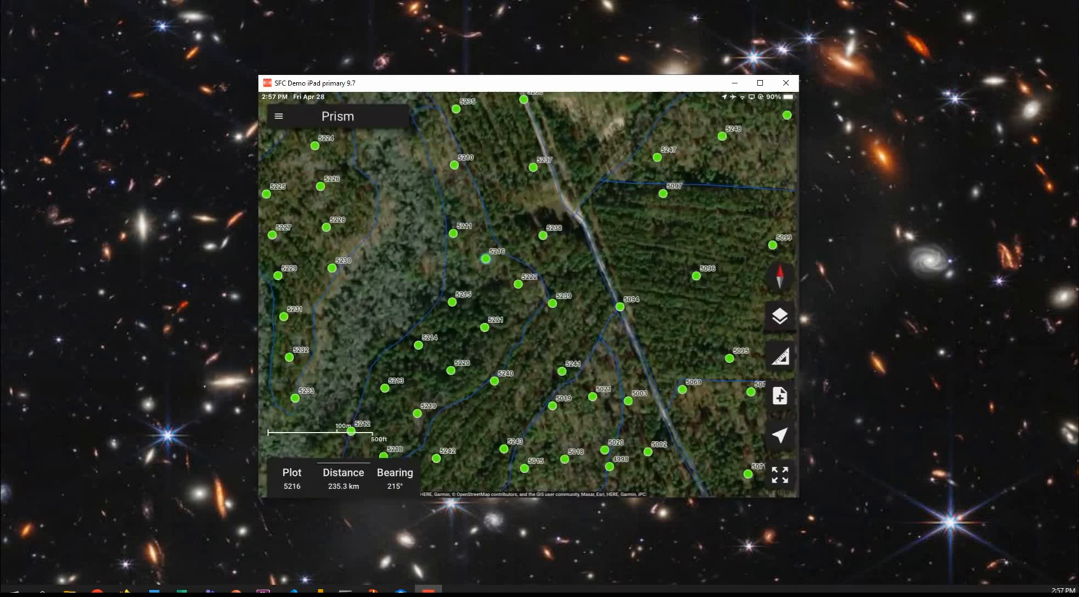
click(278, 116)
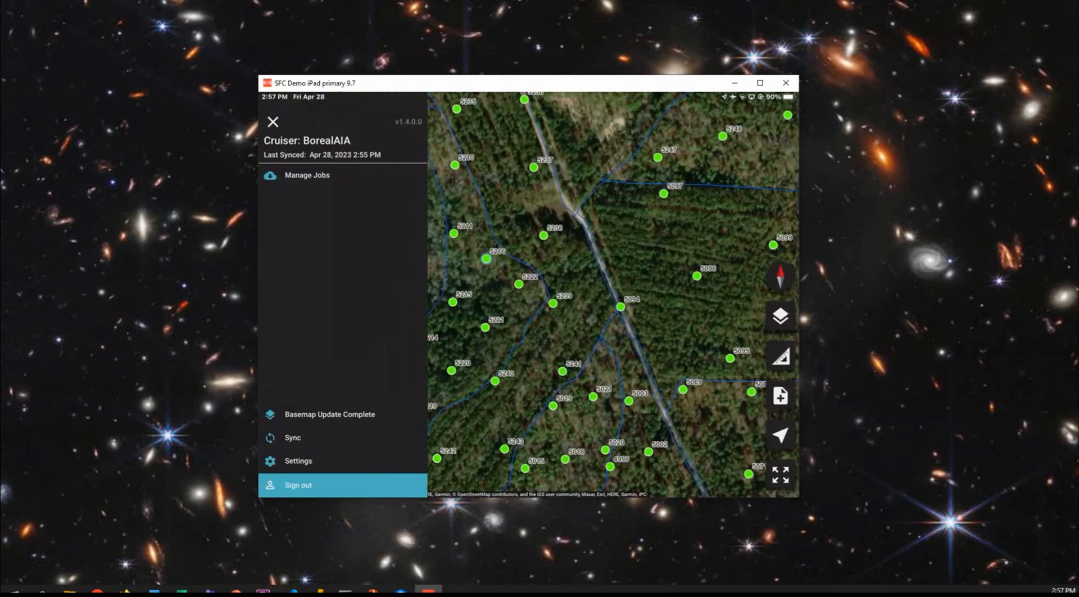
click(293, 437)
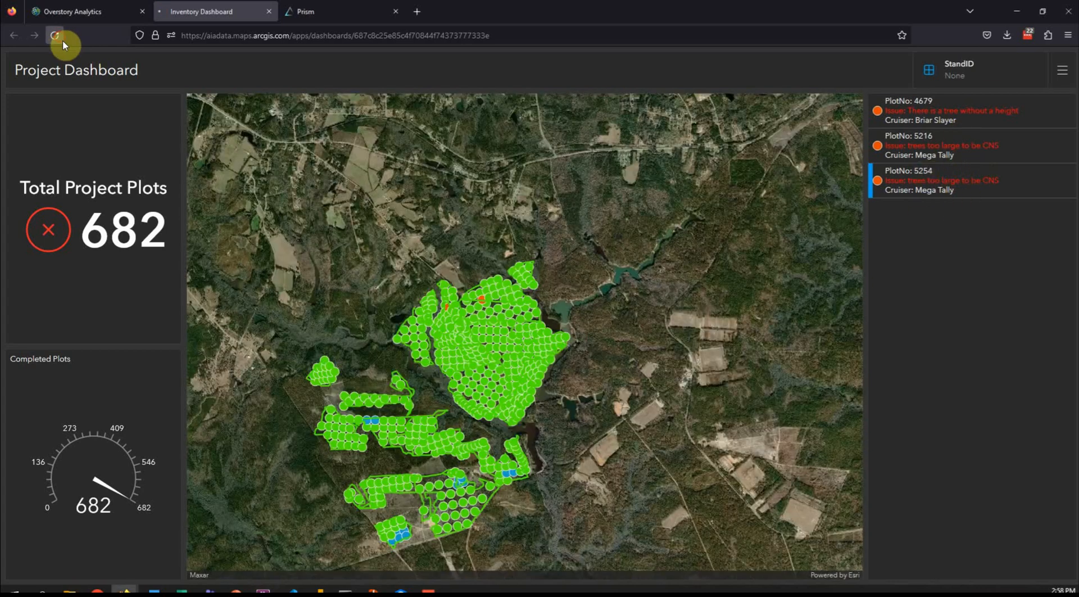
Switch to the Inventory Dashboard in the browser, refresh it and examine the remaining issues and the plots on the map
click(54, 35)
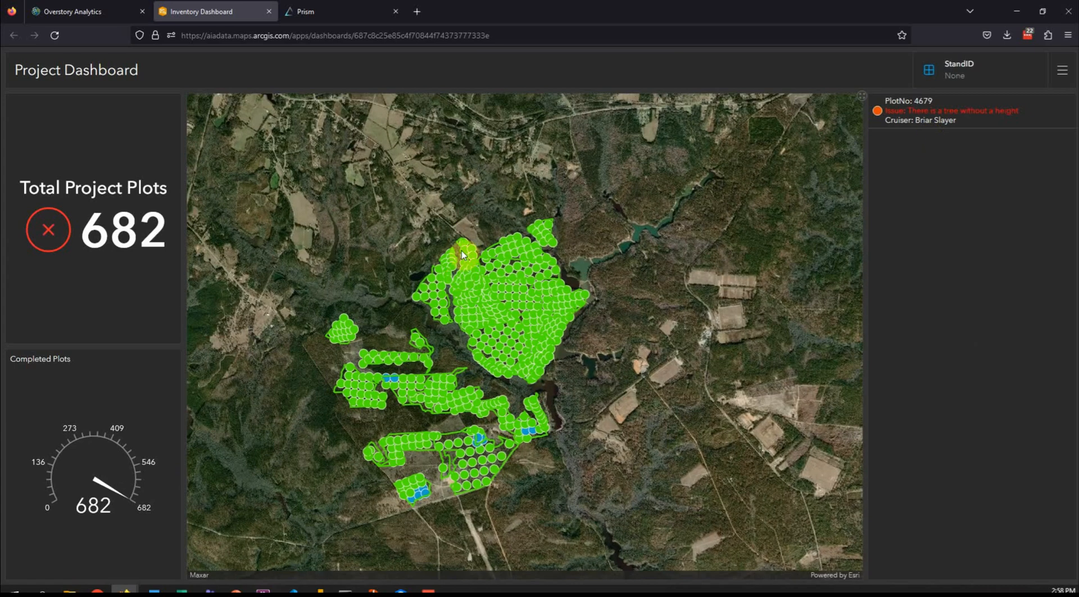
scroll(508, 270, up, 1)
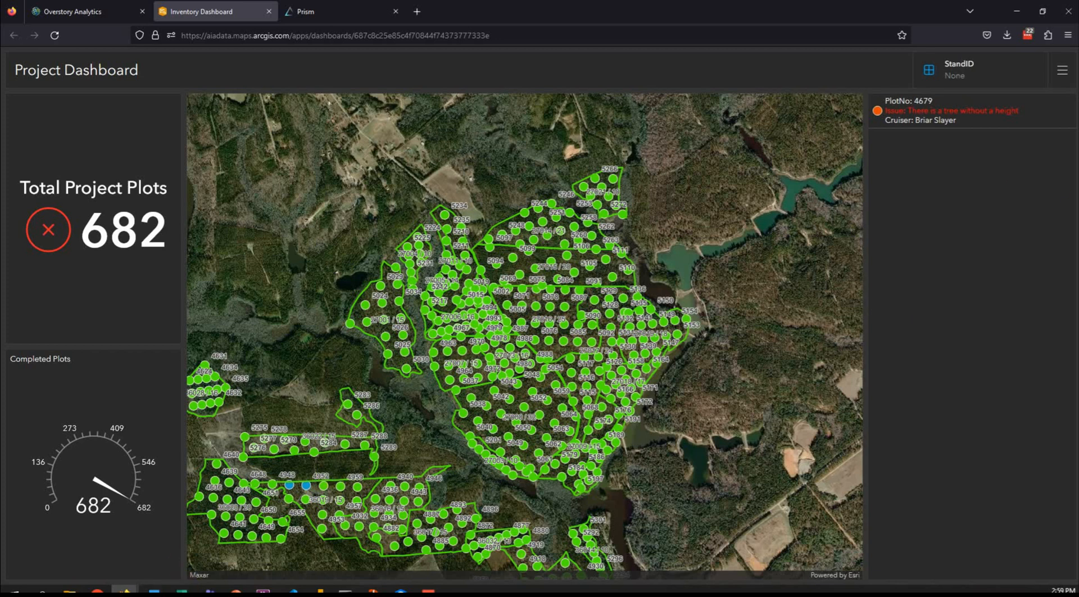
mouse_move(236, 591)
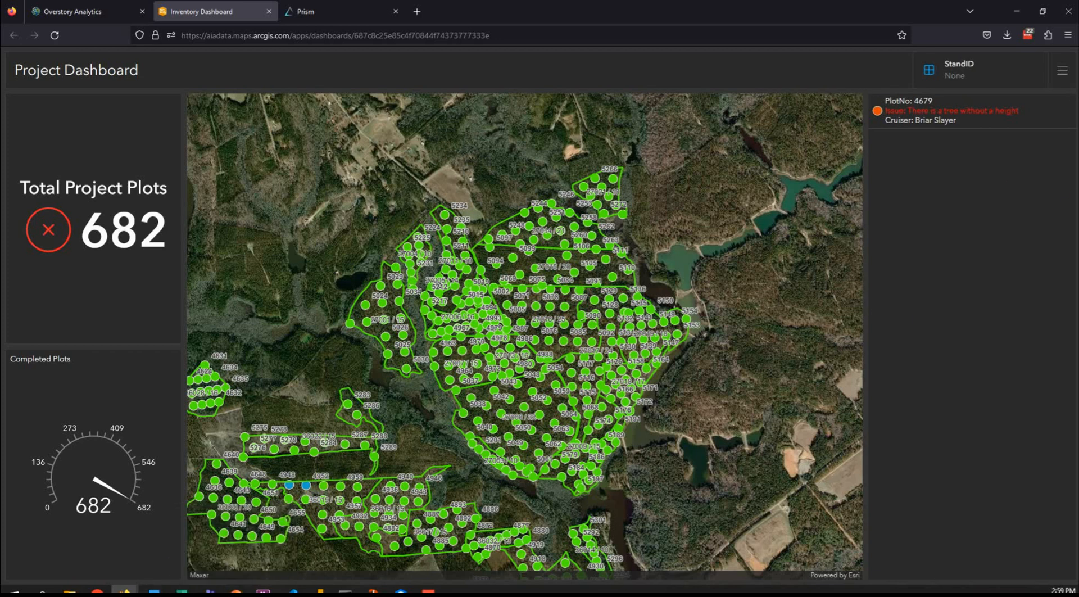